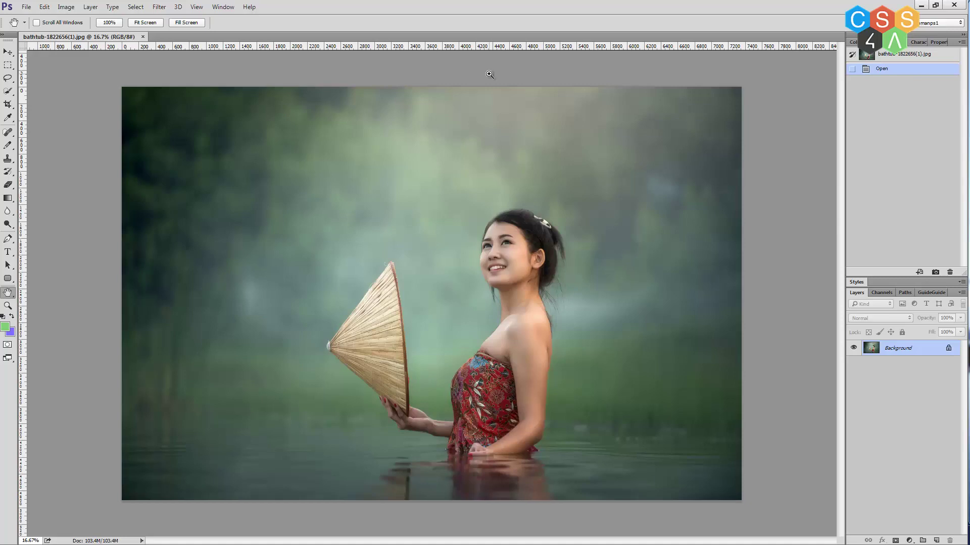
Zoom to 66.7% on the woman's face and straw hat, then select the Move tool
drag(485, 120, 548, 307)
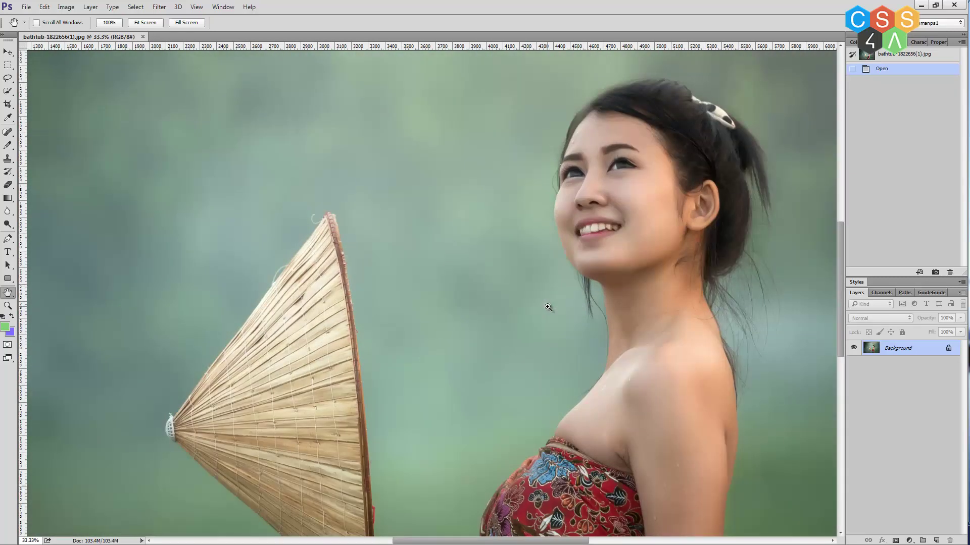
click(548, 307)
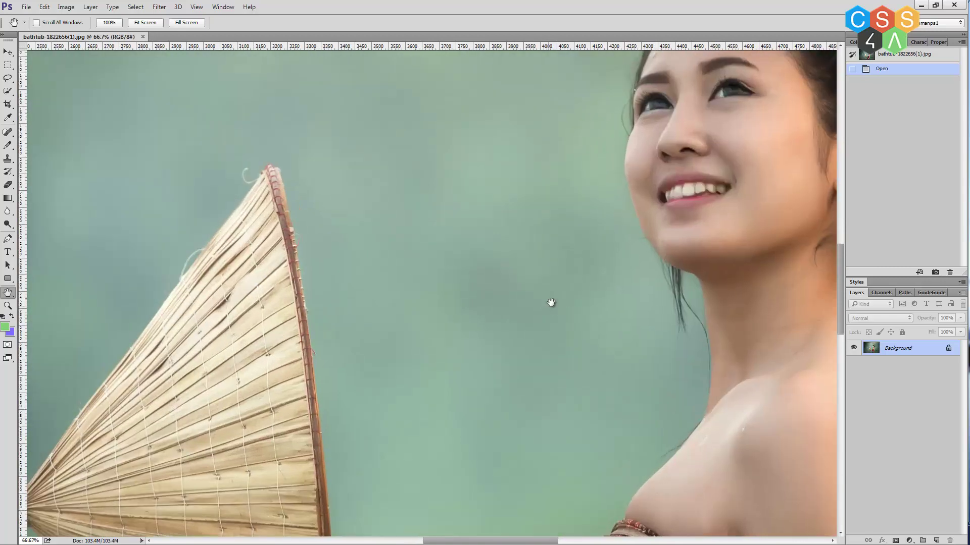
drag(628, 307, 546, 299)
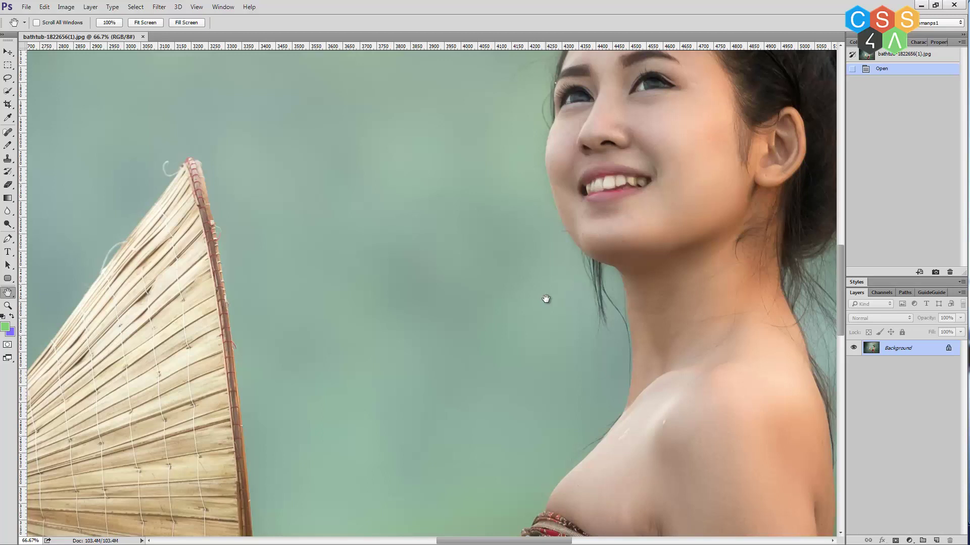
click(8, 52)
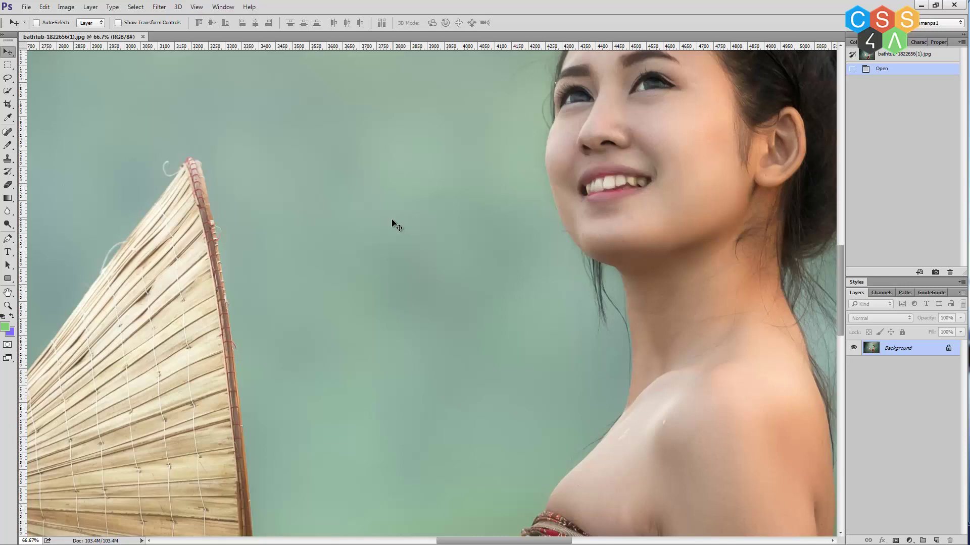
Scroll the canvas up and down, then left and right to reach the misty right edge
scroll(395, 226, up, 5)
scroll(395, 225, down, 5)
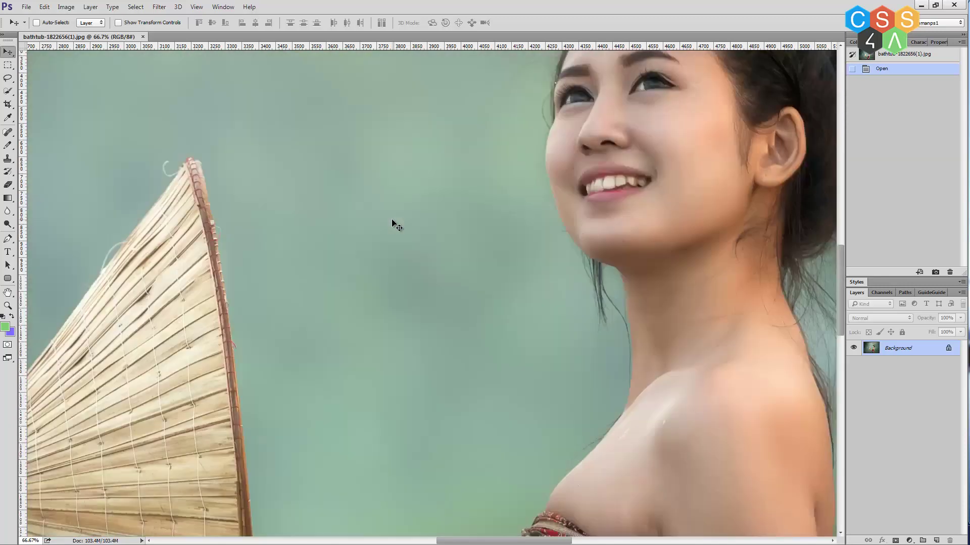
scroll(395, 225, down, 5)
scroll(394, 225, up, 5)
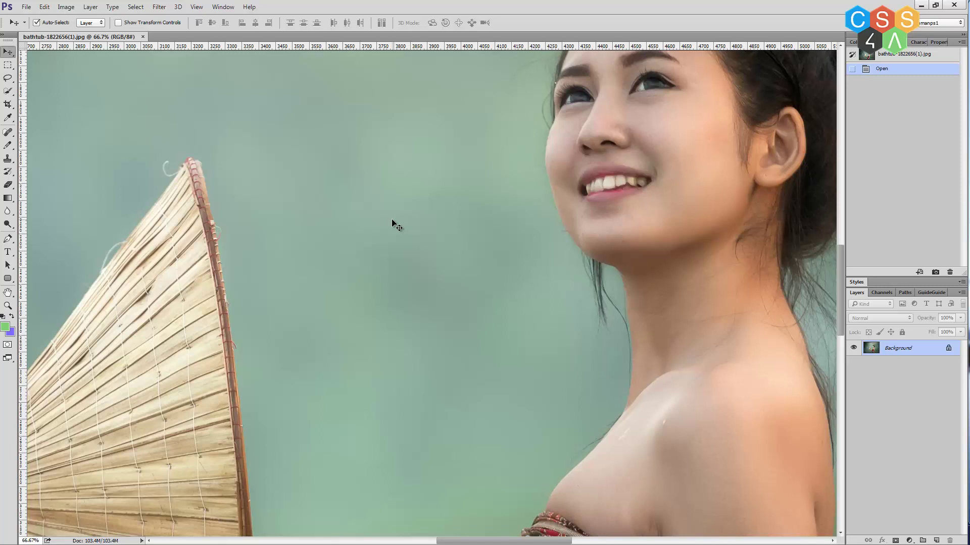
scroll(394, 224, left, 5)
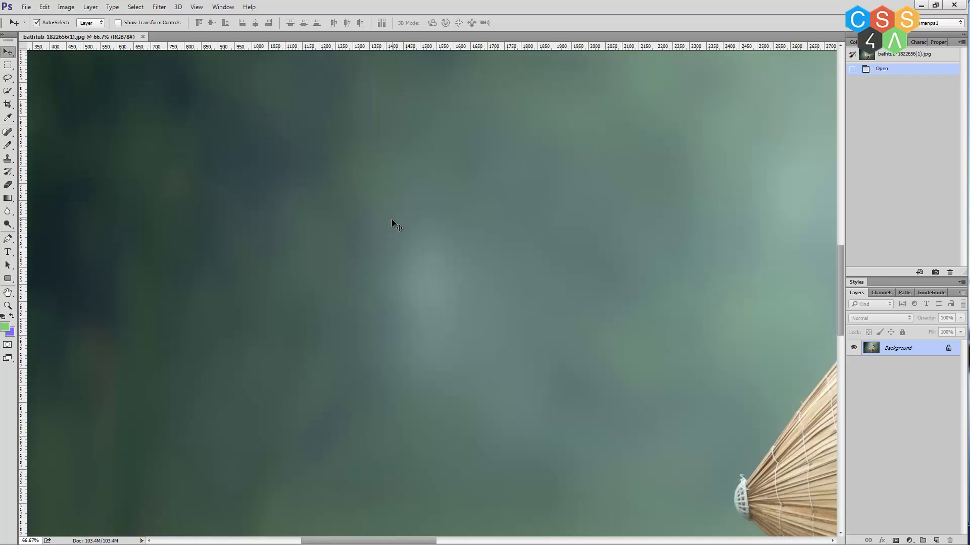
scroll(394, 224, right, 5)
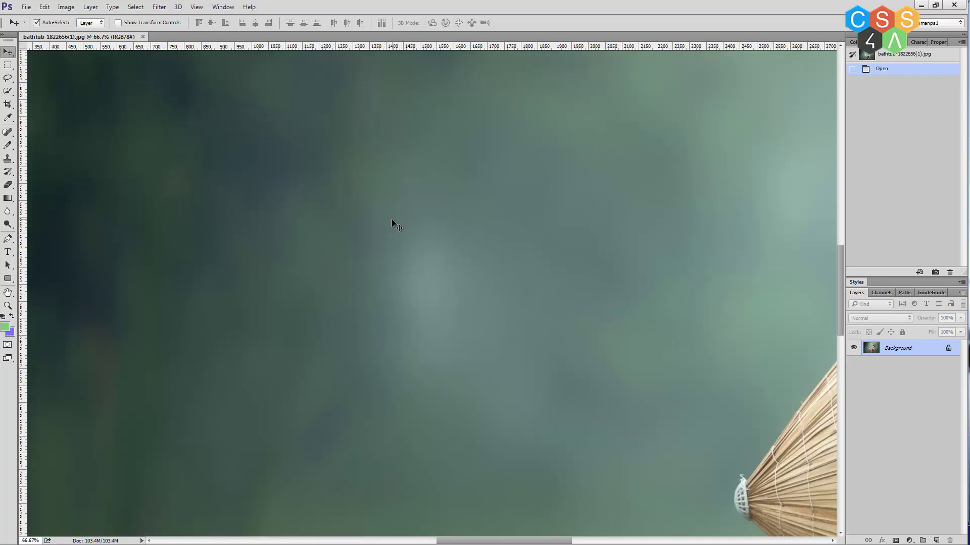
scroll(393, 223, right, 5)
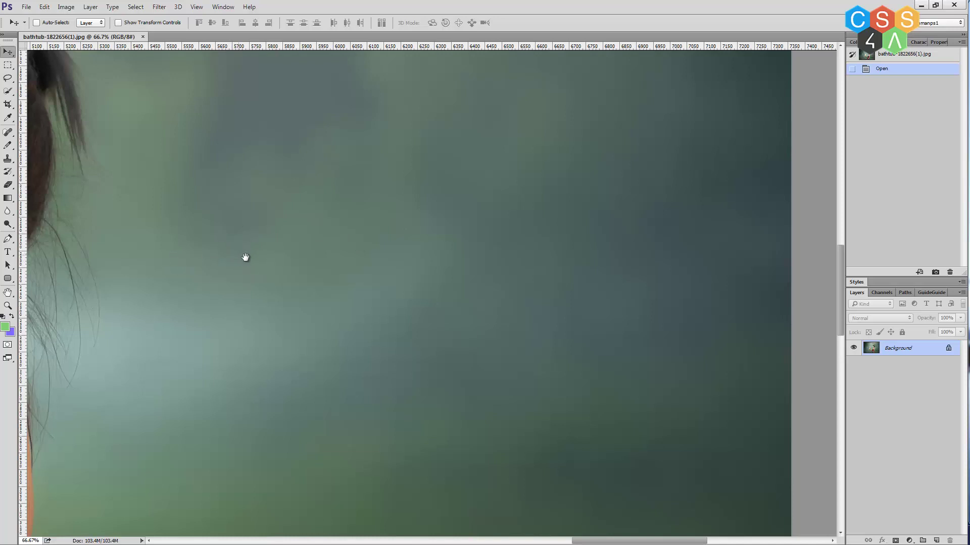
Pan around the woman's face to recentre it and show the hat edge
mouse_move(214, 253)
mouse_down()
mouse_move(411, 262)
mouse_move(641, 247)
mouse_up()
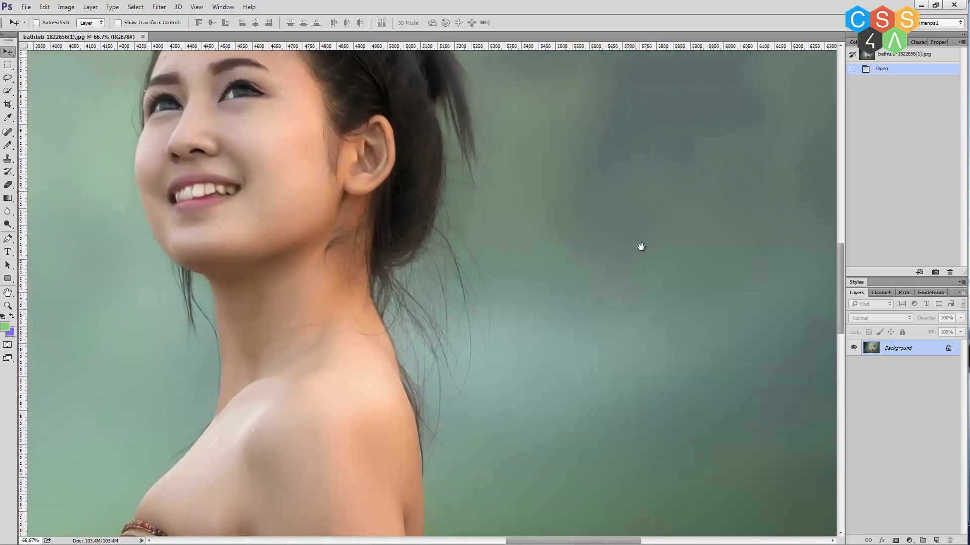
drag(256, 179, 320, 142)
drag(301, 225, 409, 351)
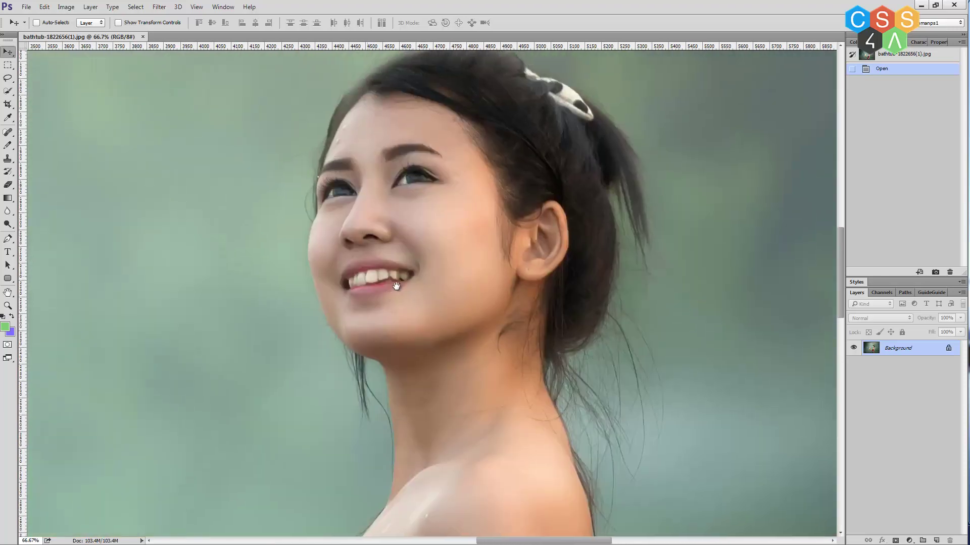
mouse_move(272, 283)
mouse_down()
mouse_move(357, 287)
mouse_move(328, 220)
mouse_move(213, 261)
mouse_move(264, 277)
mouse_move(381, 207)
mouse_move(303, 199)
mouse_up()
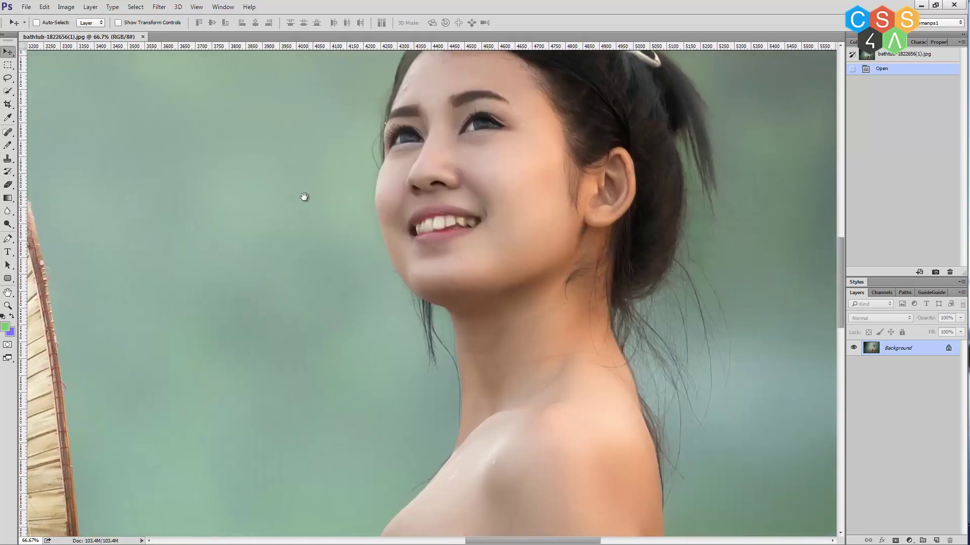
drag(452, 229, 399, 254)
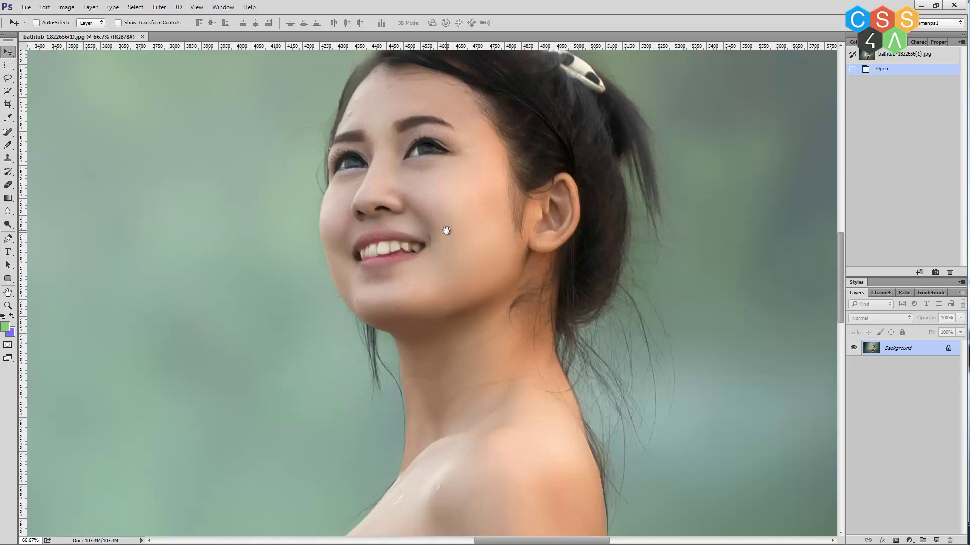
mouse_move(445, 216)
mouse_down()
mouse_move(468, 181)
mouse_move(543, 161)
mouse_up()
mouse_move(640, 288)
mouse_down()
mouse_move(526, 305)
mouse_move(537, 340)
mouse_move(577, 350)
mouse_up()
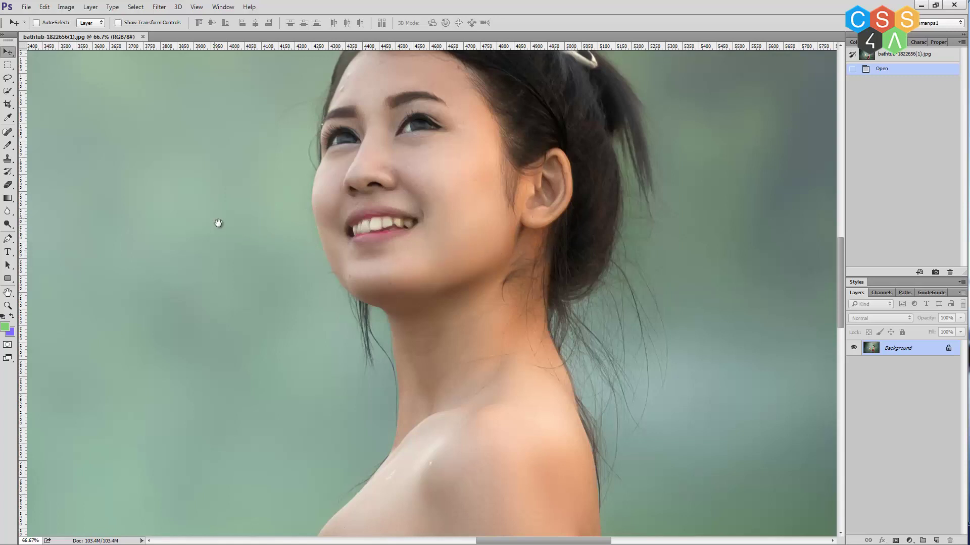
Pan over the straw hat, shoulder and dress, toggling rulers briefly, then recentre the face
drag(217, 223, 686, 348)
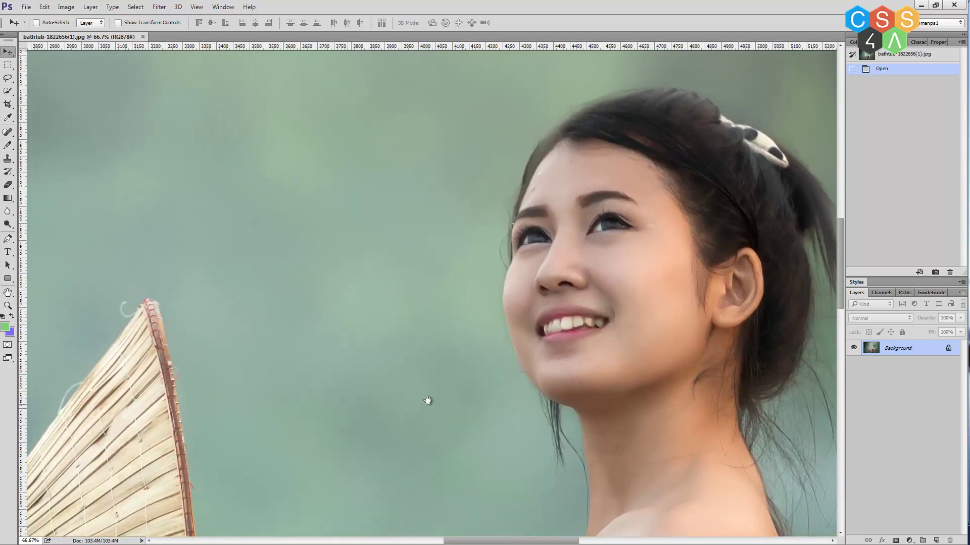
drag(450, 379, 435, 301)
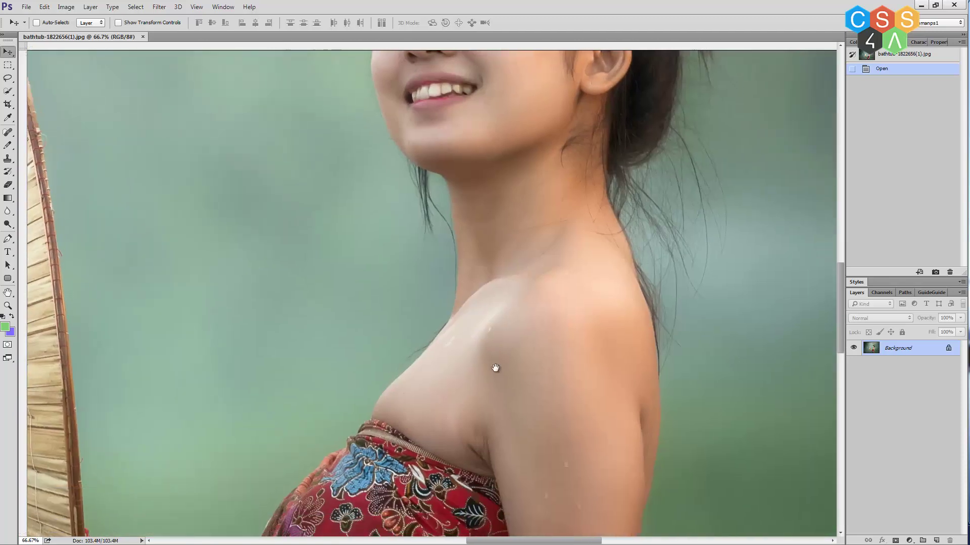
drag(564, 401, 465, 347)
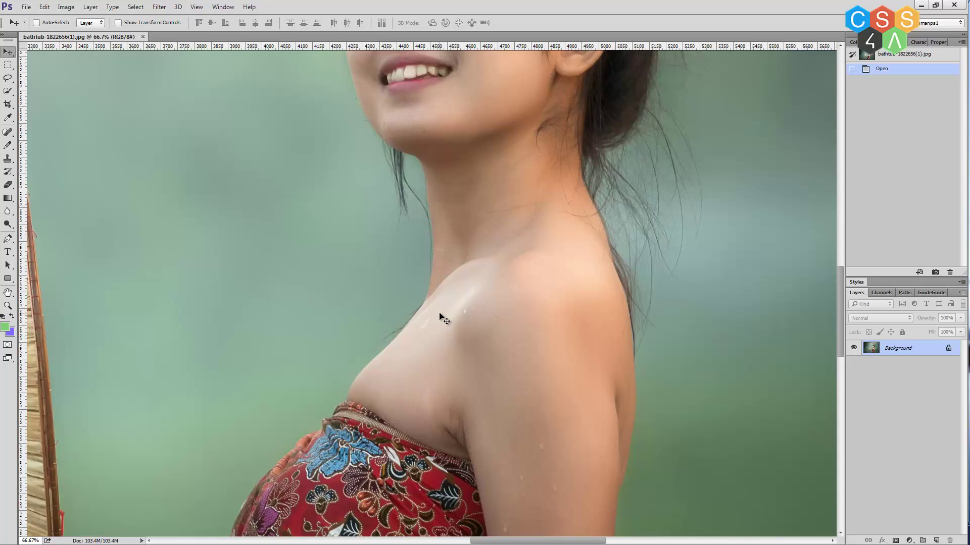
drag(559, 305, 595, 253)
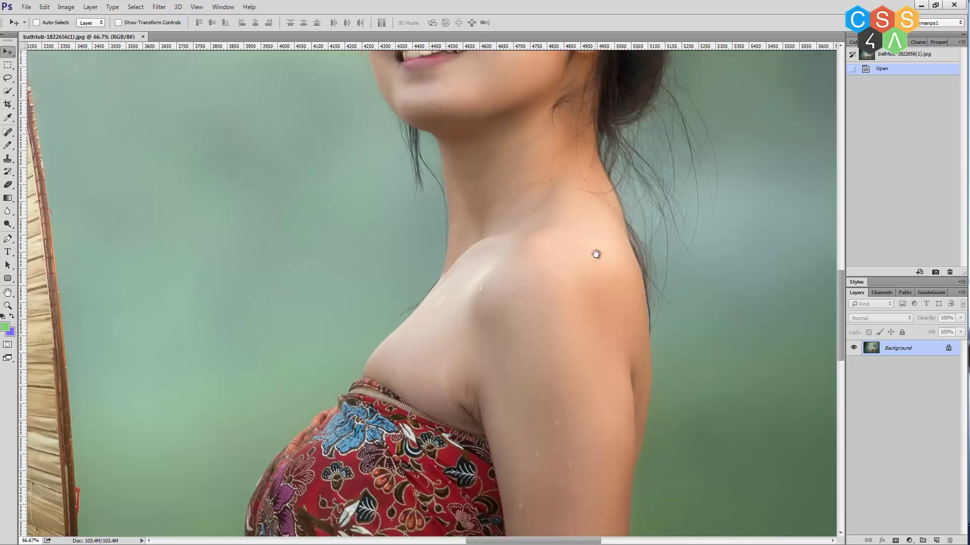
key(ctrl+r)
mouse_move(562, 357)
mouse_down()
mouse_move(423, 385)
mouse_move(628, 367)
mouse_up()
key(ctrl+r)
key(ctrl+r)
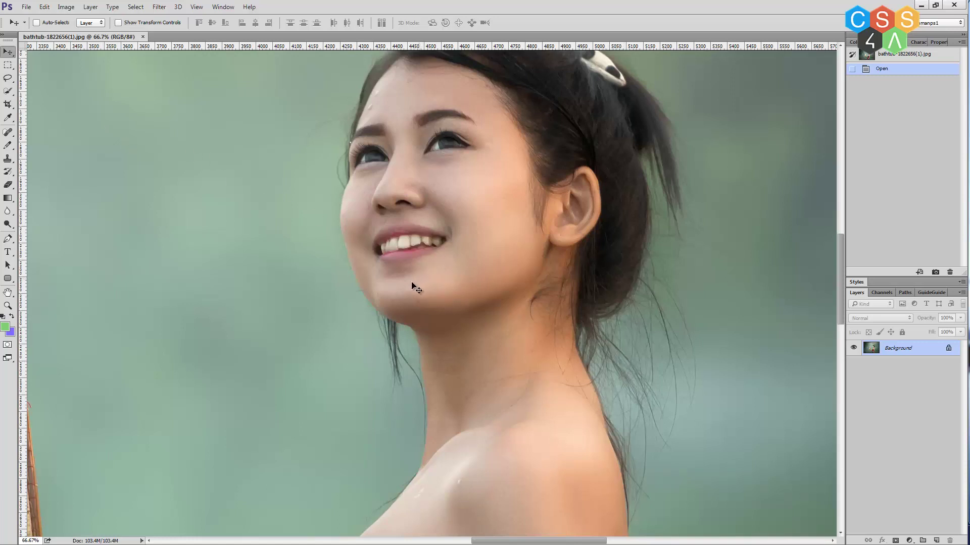
drag(333, 274, 474, 245)
mouse_move(409, 235)
mouse_down()
mouse_move(349, 288)
mouse_move(378, 327)
mouse_move(316, 234)
mouse_move(314, 191)
mouse_move(273, 165)
mouse_up()
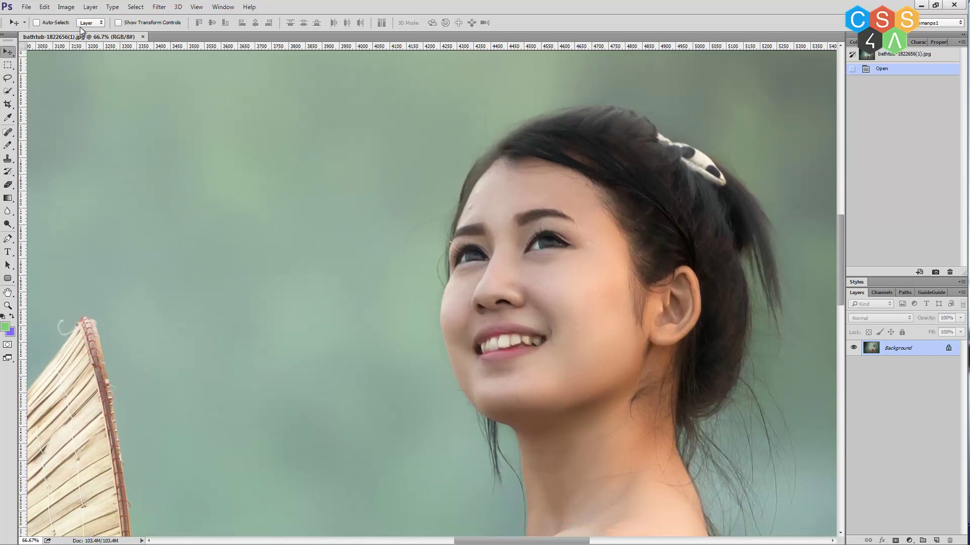
Uncheck Enable Flick Panning in the Tools preferences and confirm with OK
click(45, 8)
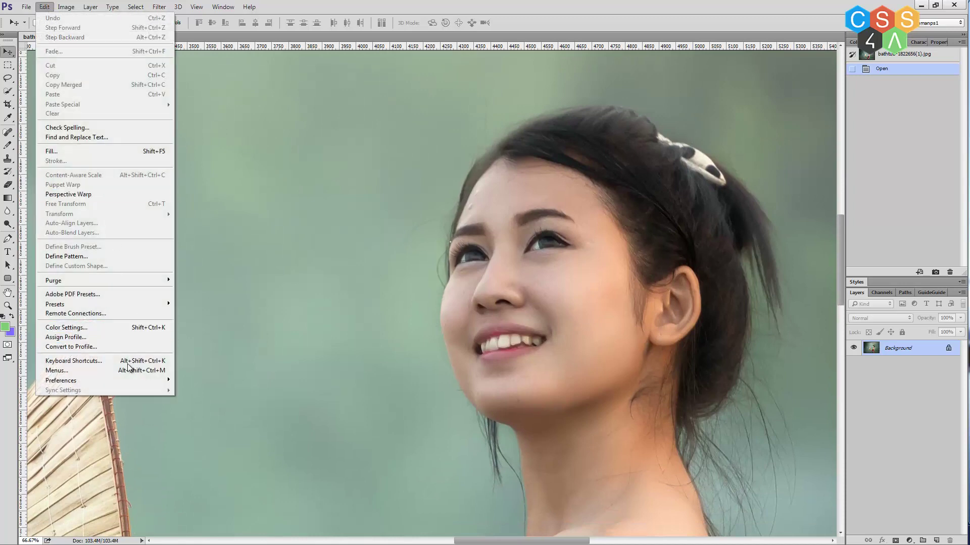
mouse_move(61, 380)
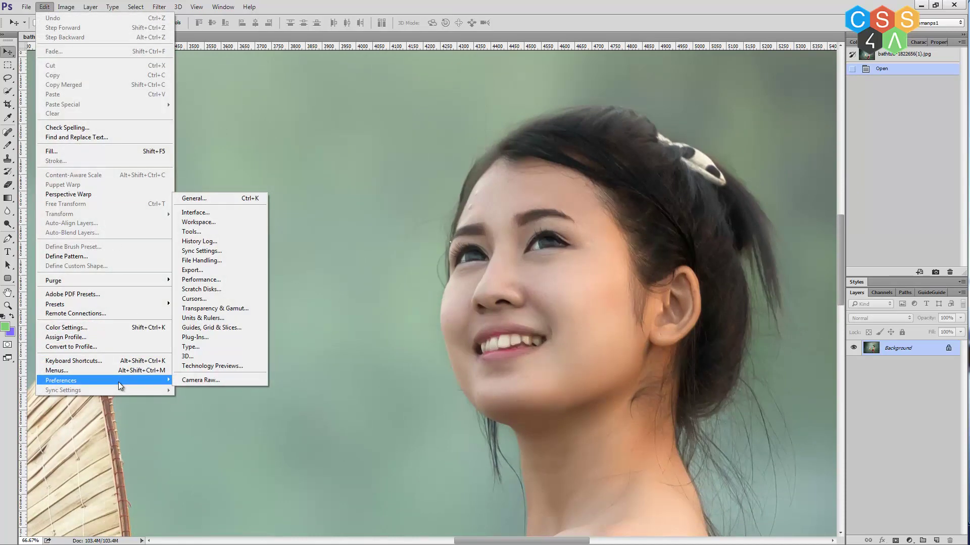
click(192, 233)
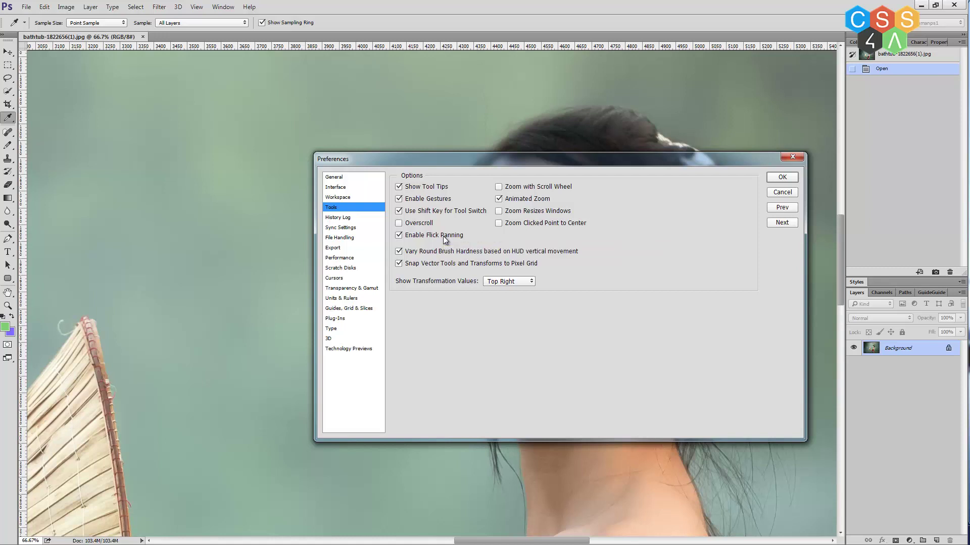
click(399, 235)
click(781, 177)
key(v)
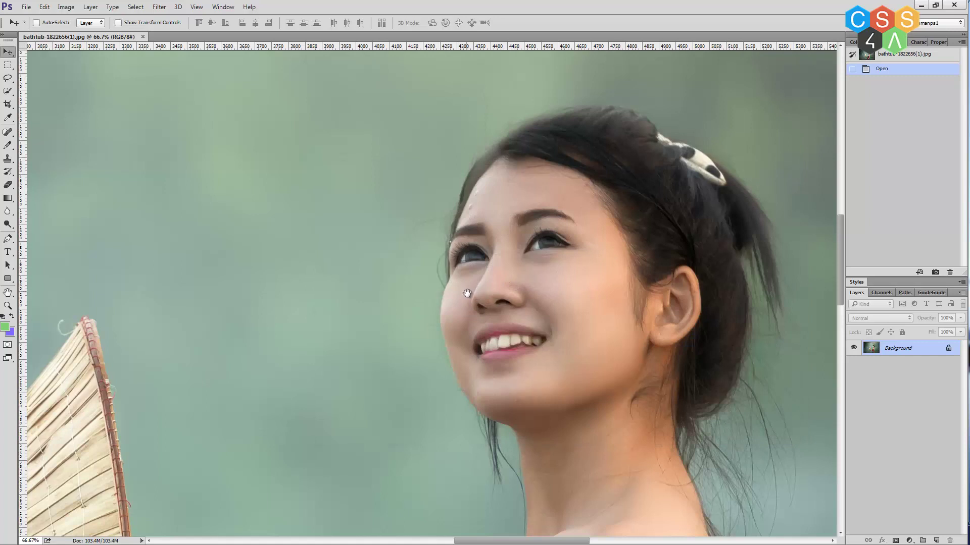
Pan the close-up with small Hand-tool drags, now without flick momentum, to reframe her face
mouse_move(493, 324)
mouse_down()
mouse_move(392, 264)
mouse_move(482, 278)
mouse_up()
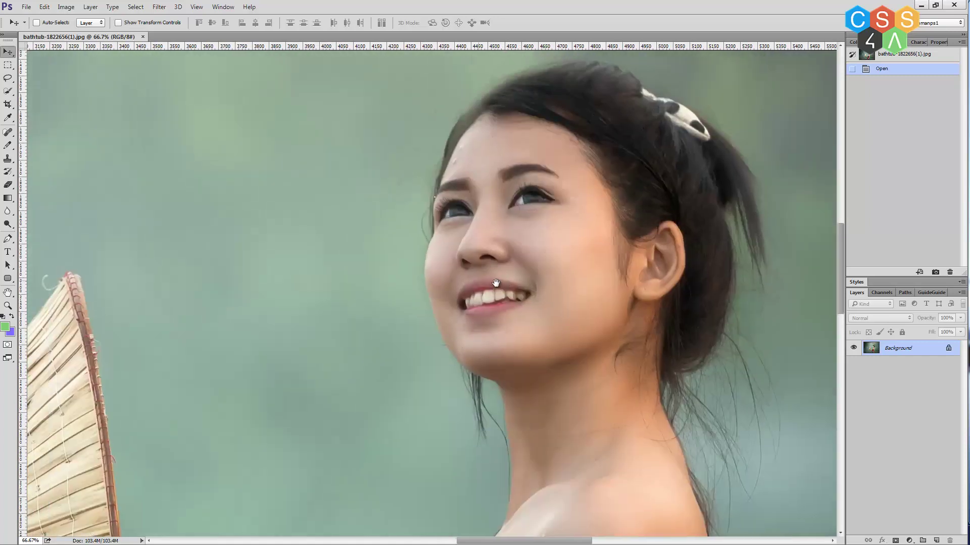
drag(368, 292, 259, 309)
drag(388, 305, 389, 279)
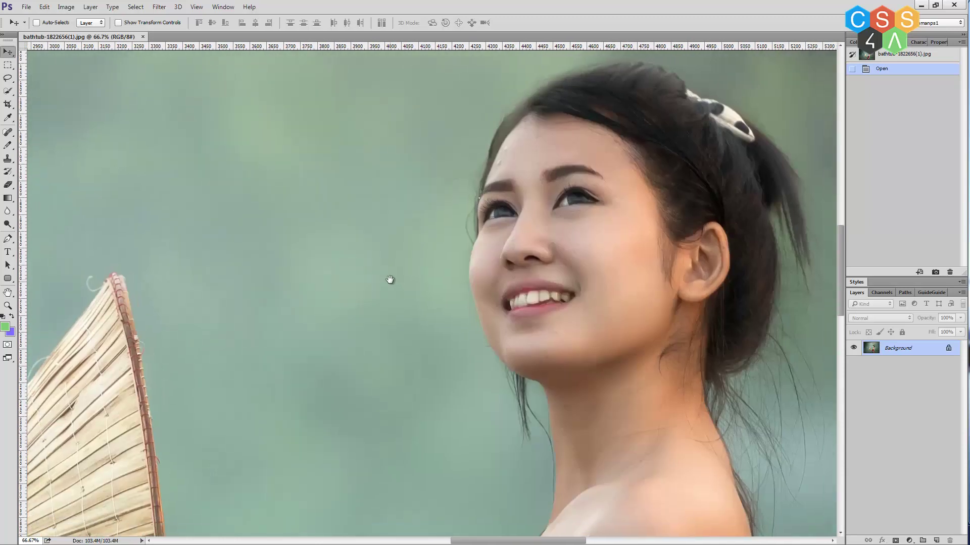
drag(554, 346, 482, 324)
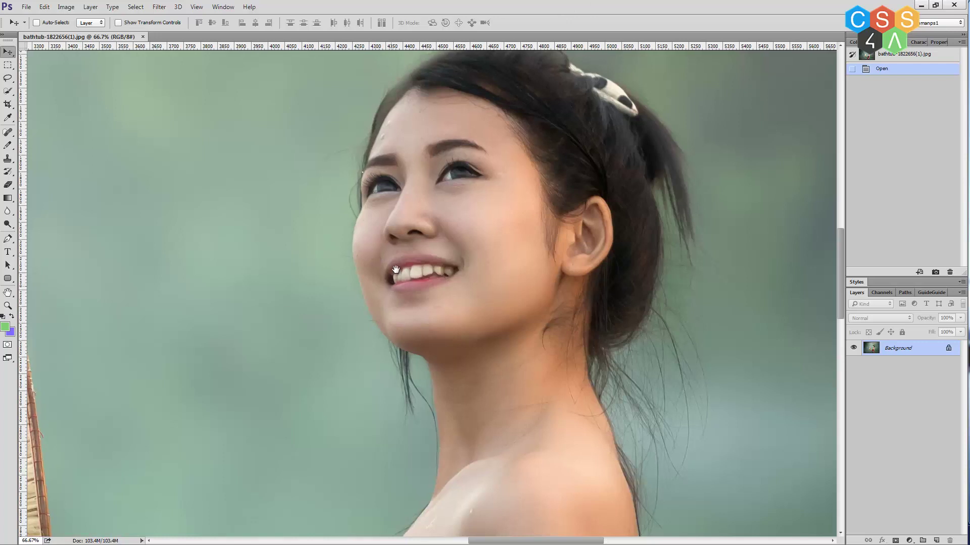
drag(390, 287, 397, 273)
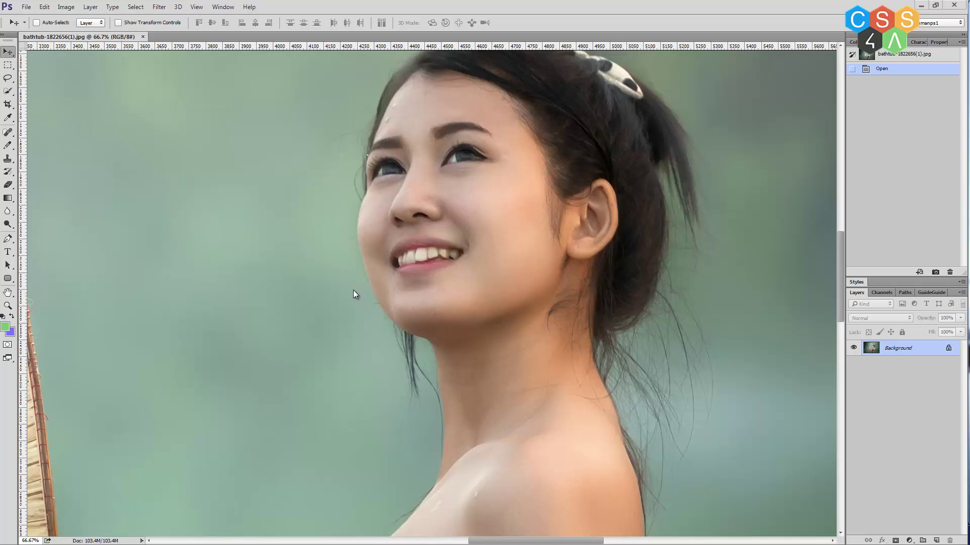
Select the Hand tool and view the woman's smiling face at 100% actual pixels
click(10, 297)
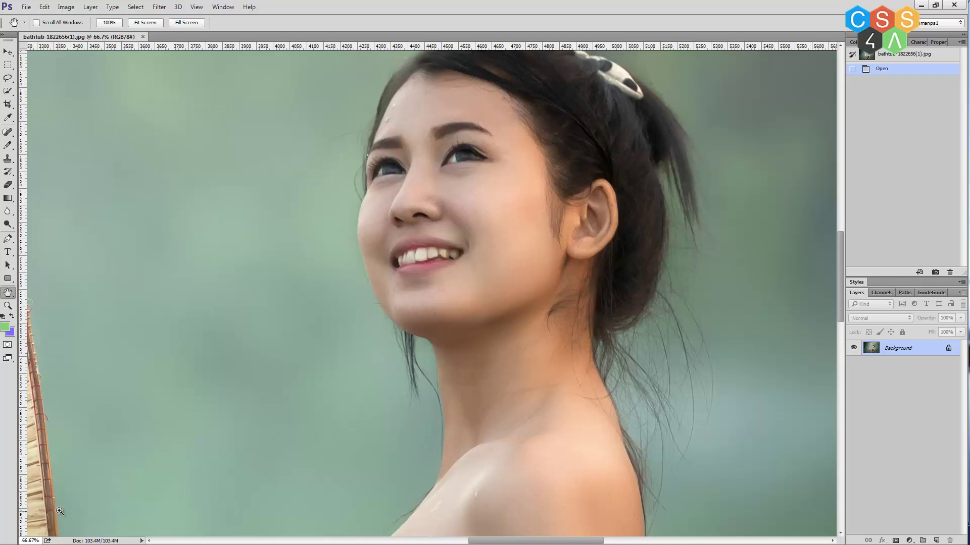
key(ctrl+1)
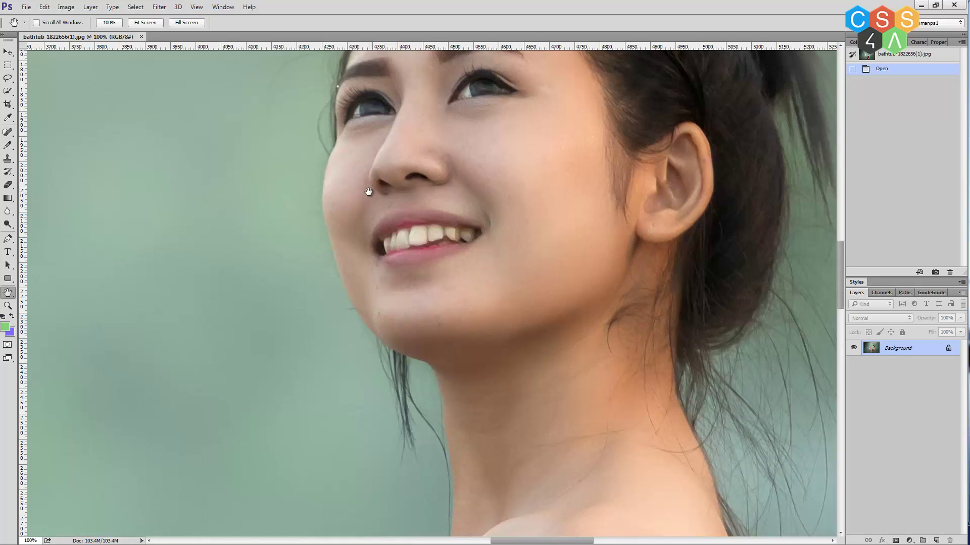
Use Bird's Eye View to jump across the photo and the water, ending on her face and ear
click(369, 191)
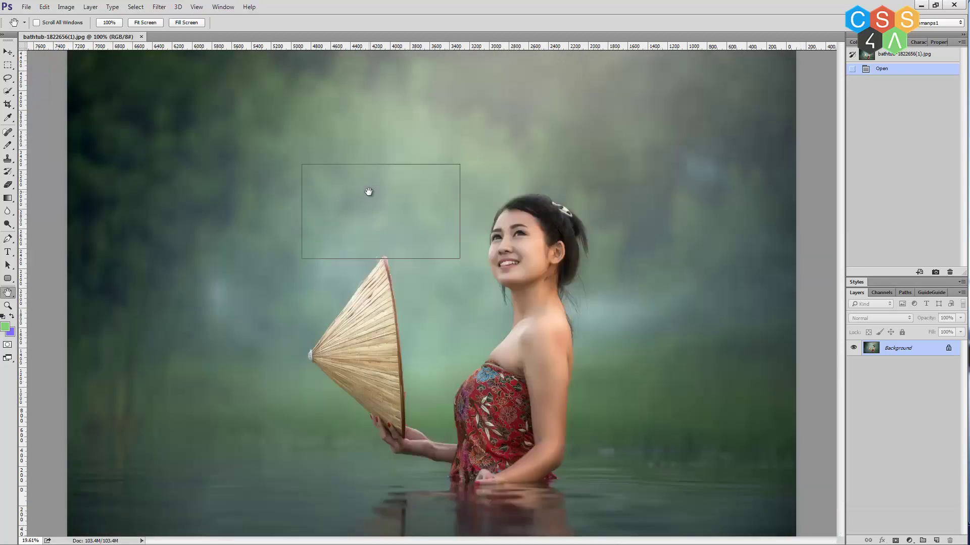
drag(368, 191, 271, 129)
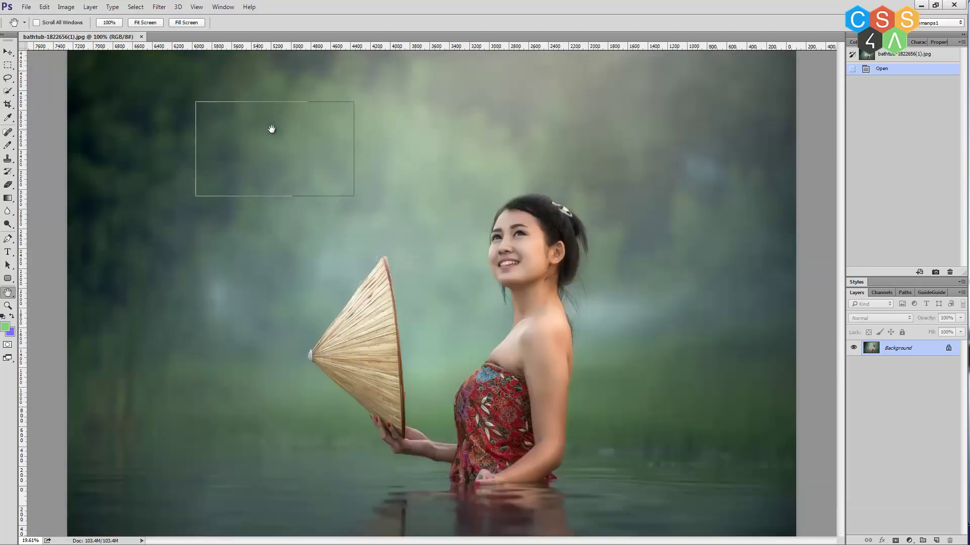
drag(271, 129, 631, 196)
click(394, 167)
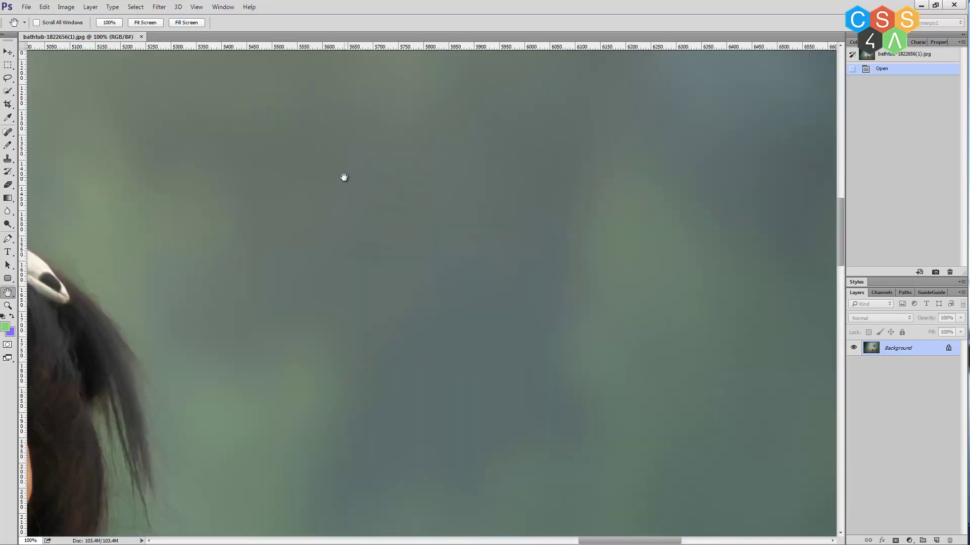
drag(349, 190, 183, 250)
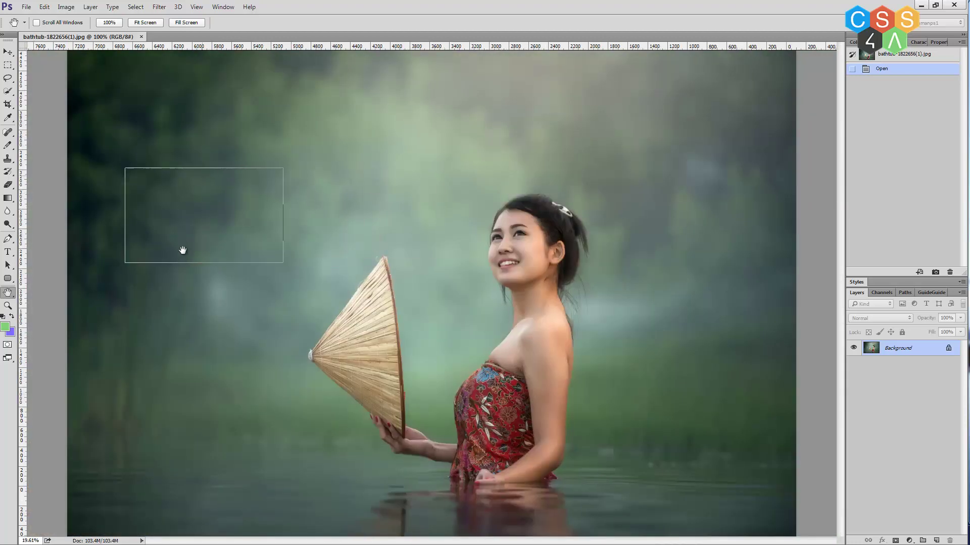
drag(183, 251, 153, 455)
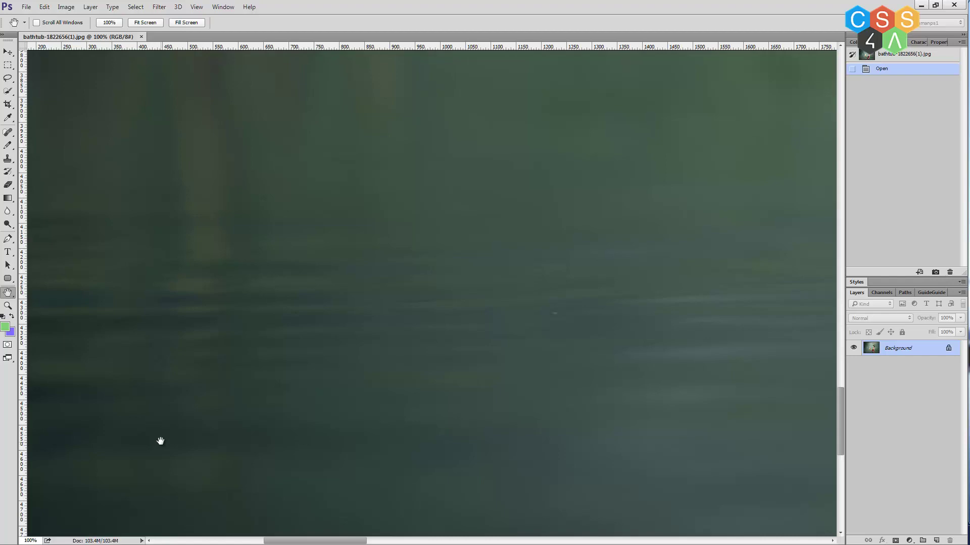
mouse_move(162, 435)
mouse_down()
mouse_move(395, 317)
mouse_move(594, 323)
mouse_move(558, 268)
mouse_up()
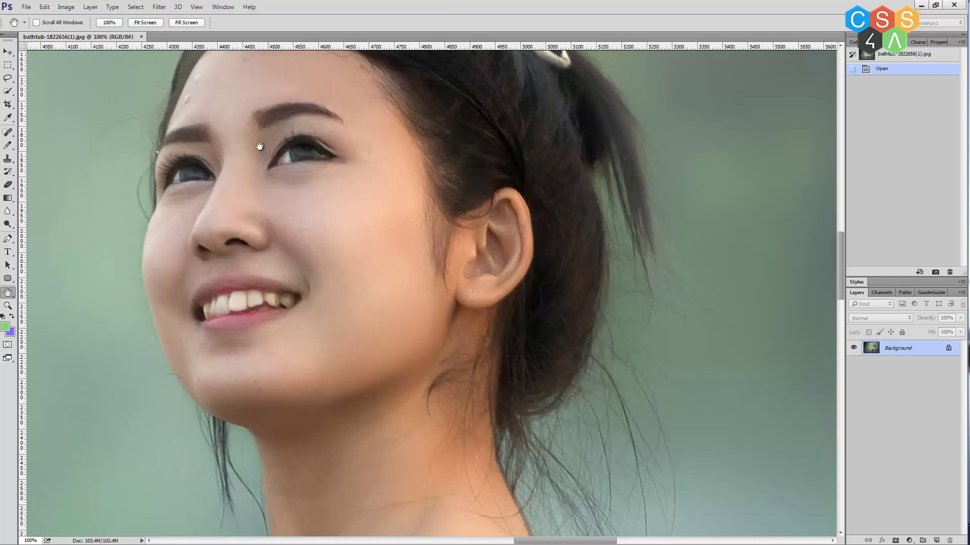
Pan the 100% view, jump via Bird's Eye View to the shoulder and patterned wrap, and start File > Open
key(v)
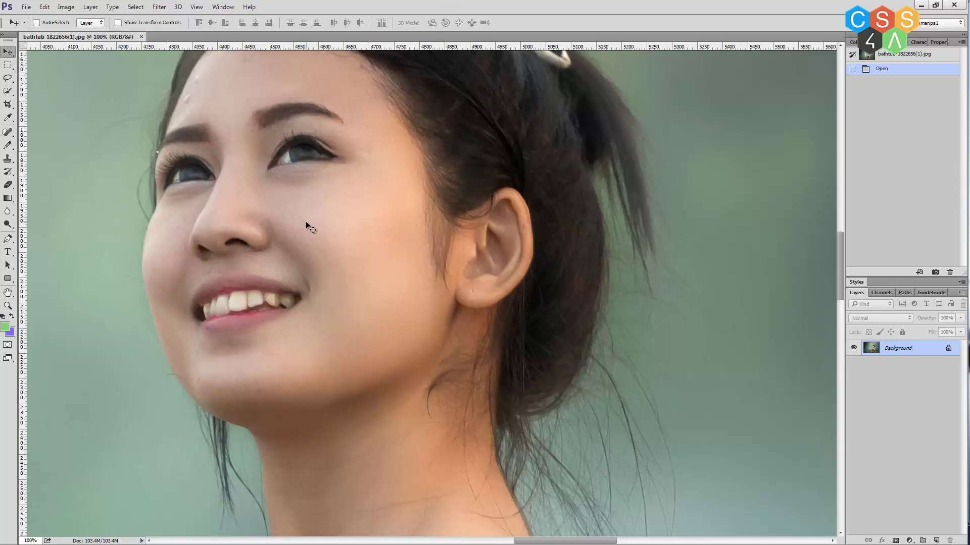
mouse_move(302, 225)
mouse_down()
mouse_move(624, 227)
mouse_move(361, 237)
mouse_up()
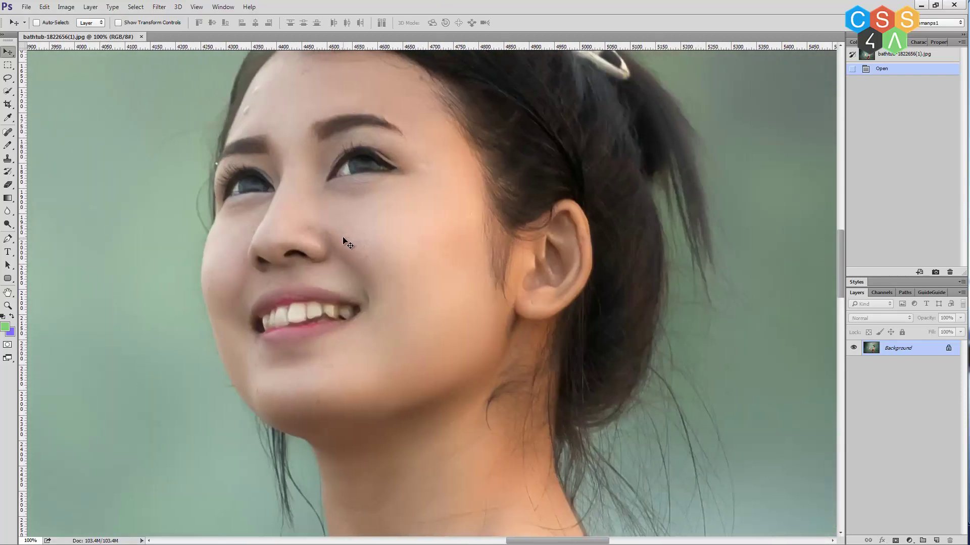
key(h)
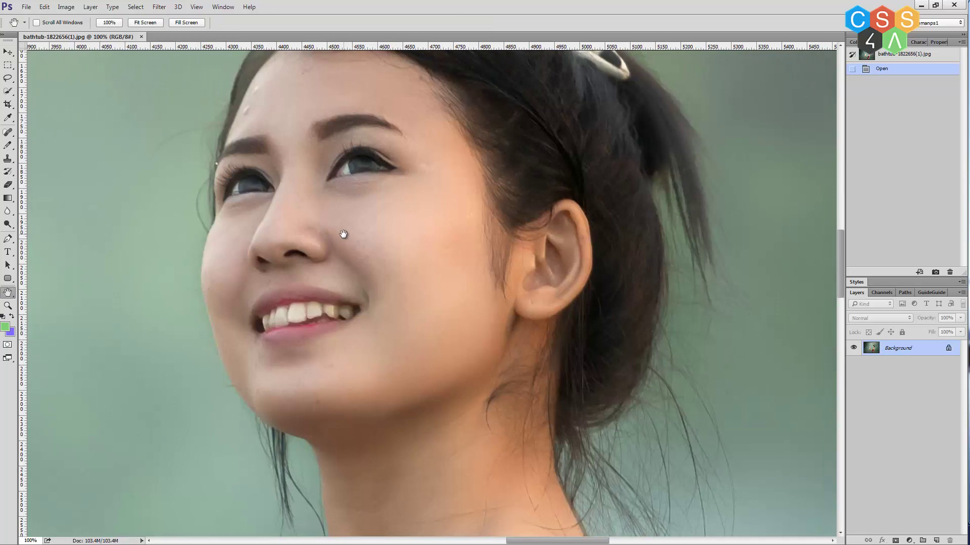
mouse_move(353, 234)
mouse_down()
mouse_move(458, 277)
mouse_move(517, 378)
mouse_up()
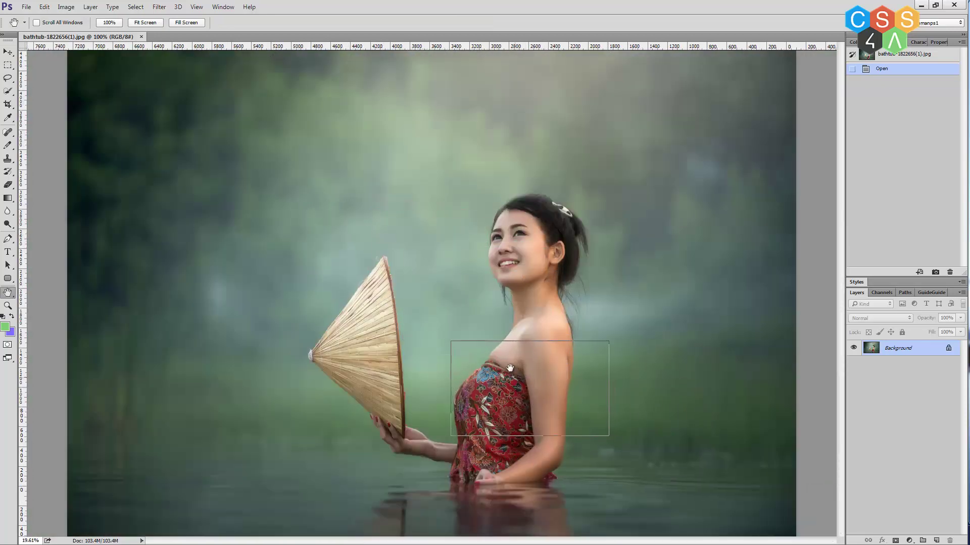
drag(517, 377, 525, 356)
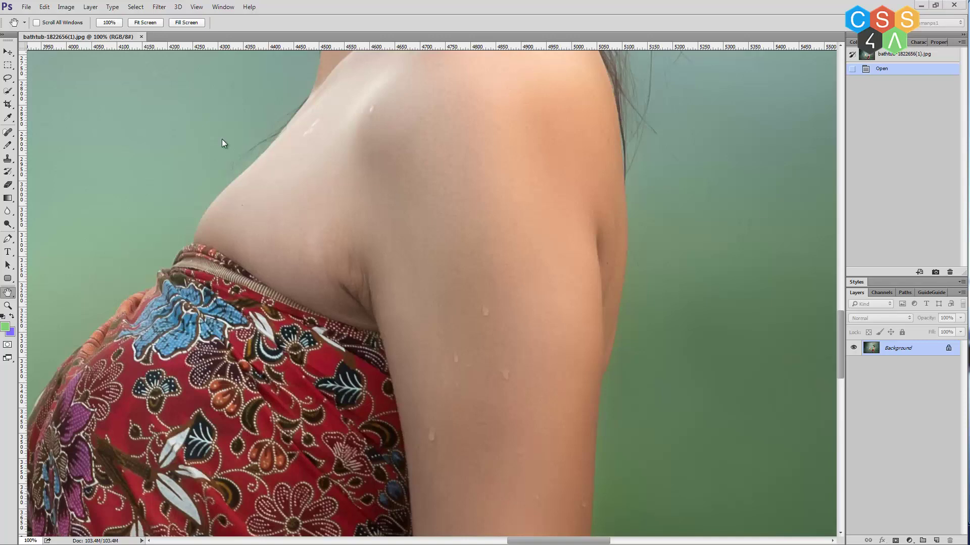
click(26, 6)
click(37, 27)
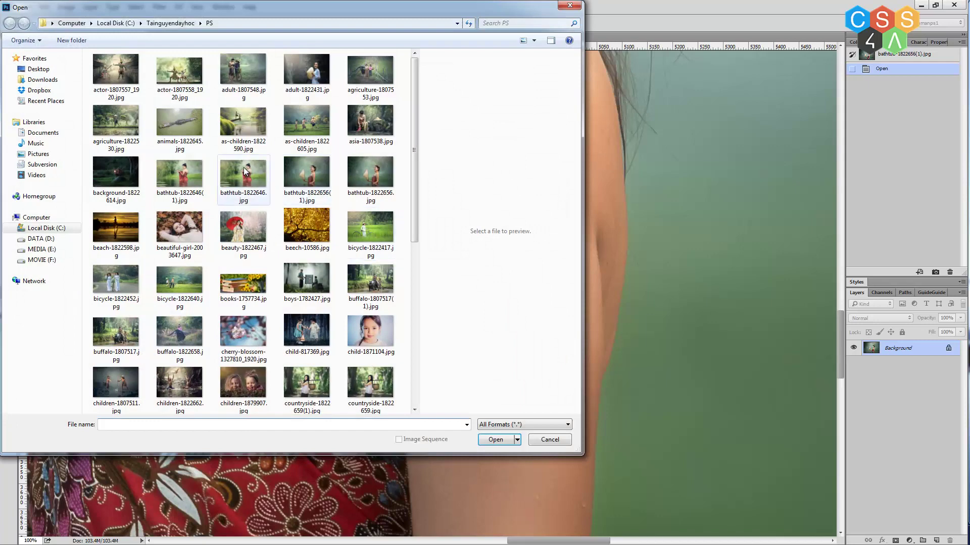
Open bathtub-1822646.jpg and flip between the two document tabs
double_click(242, 169)
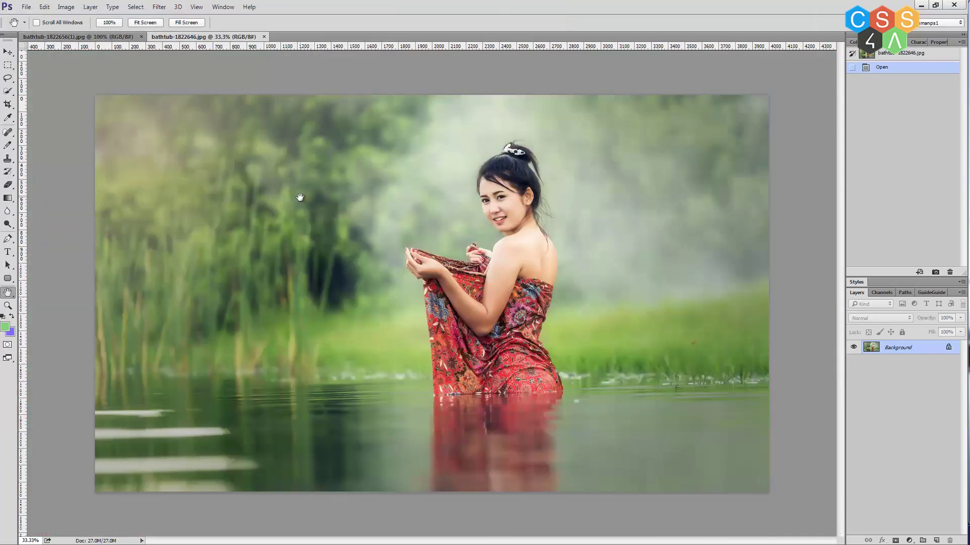
click(78, 36)
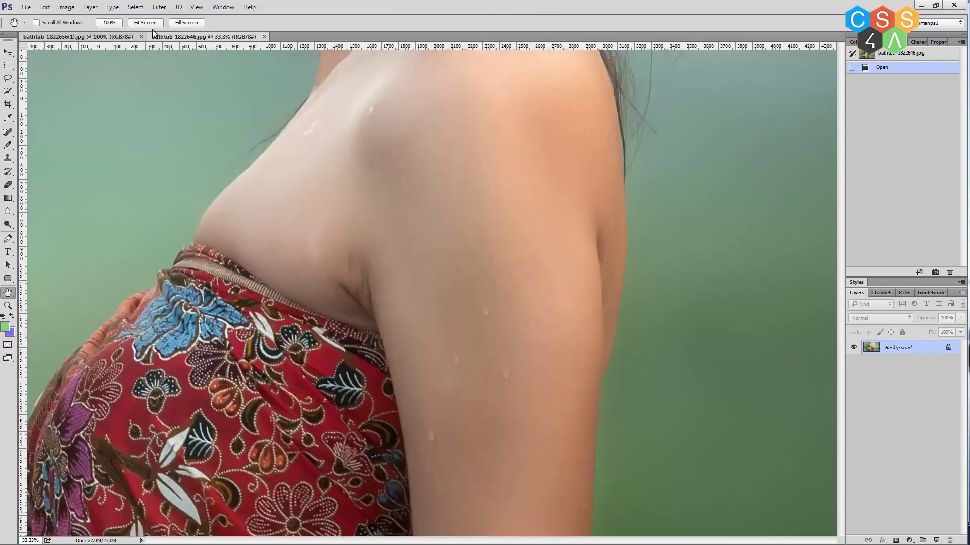
click(198, 38)
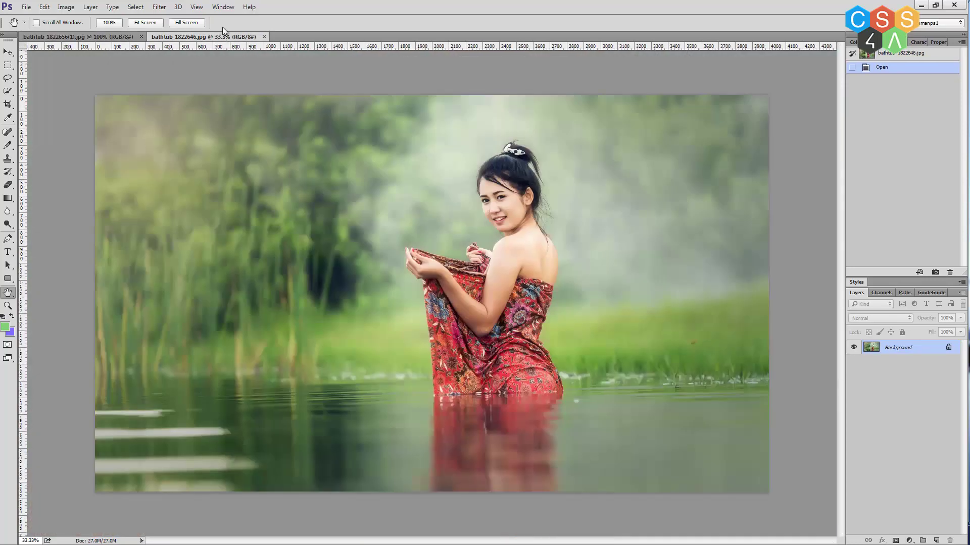
click(221, 7)
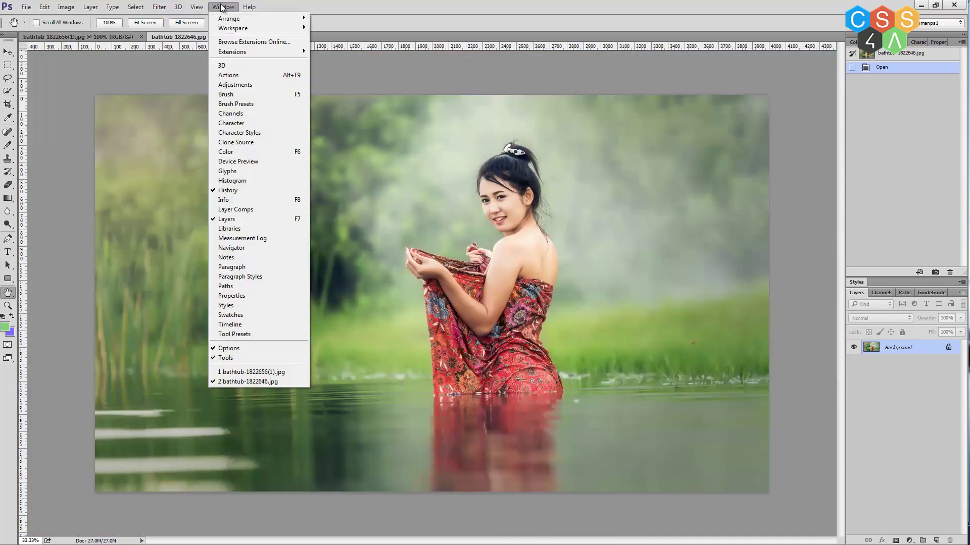
mouse_move(257, 18)
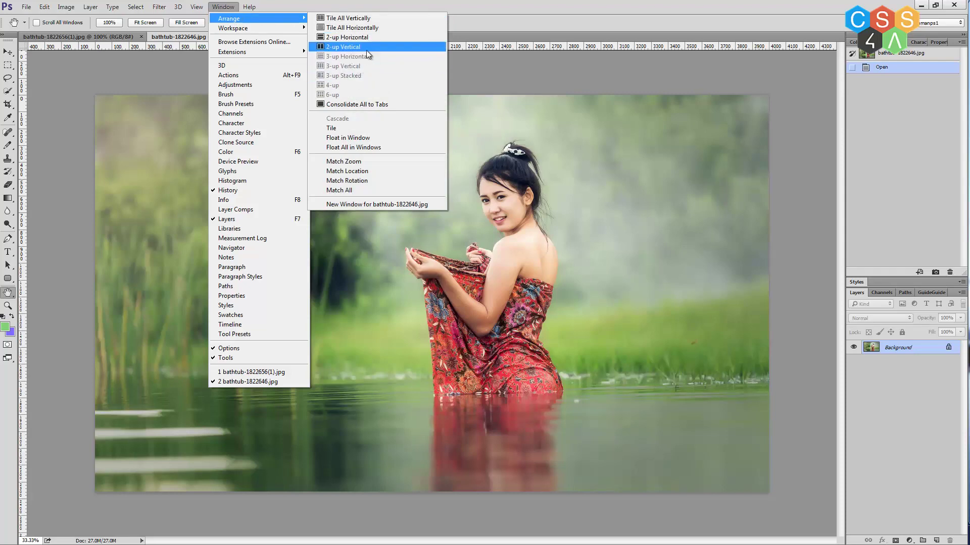
Tile both photos 2-up Vertical, pan the right close-up over her face, then fit it on screen
click(366, 50)
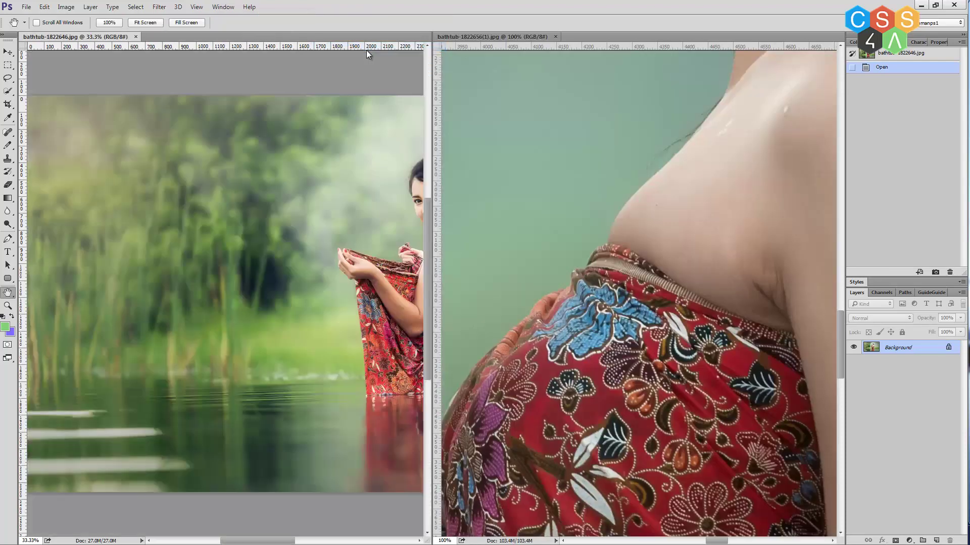
click(519, 169)
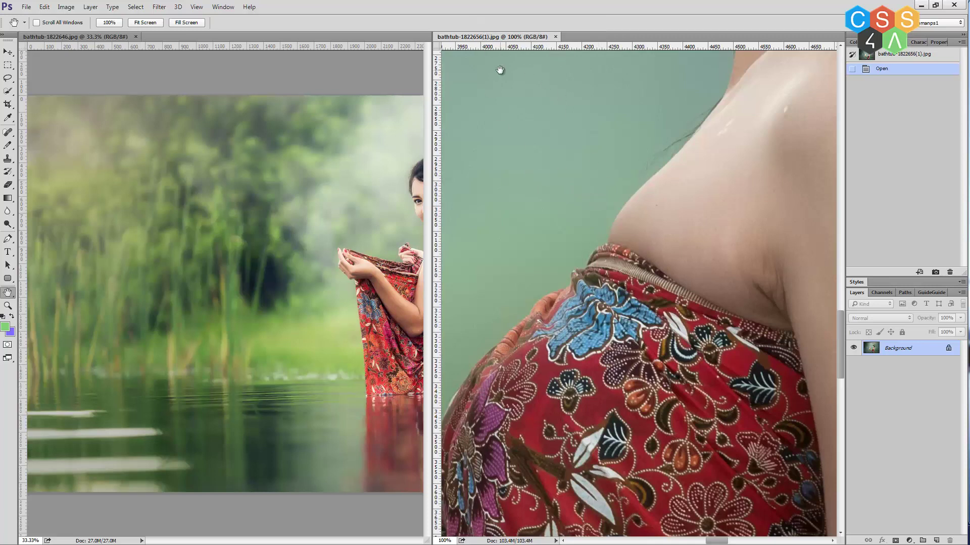
mouse_move(712, 256)
mouse_down()
mouse_move(693, 256)
mouse_move(602, 353)
mouse_move(640, 369)
mouse_move(651, 426)
mouse_up()
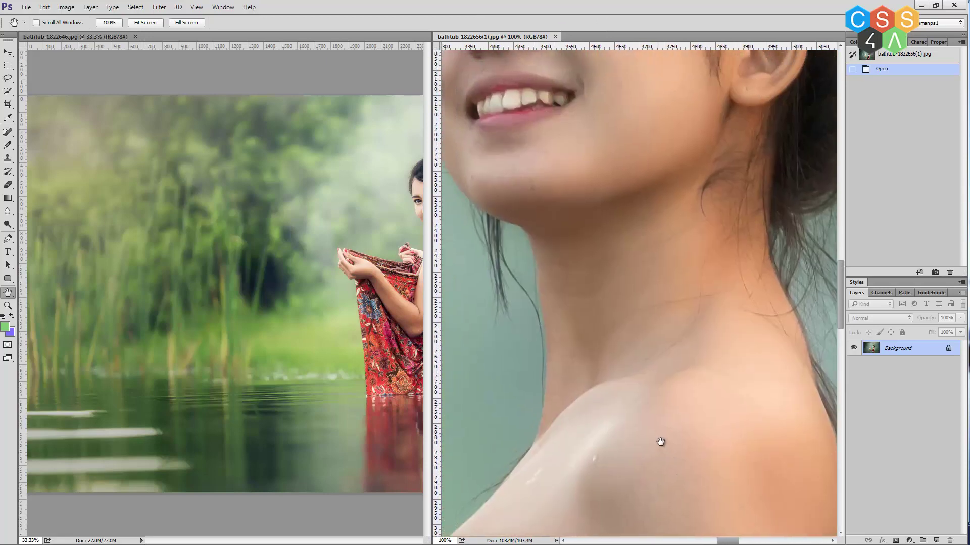
mouse_move(630, 264)
mouse_down()
mouse_move(737, 288)
mouse_move(605, 319)
mouse_move(651, 335)
mouse_up()
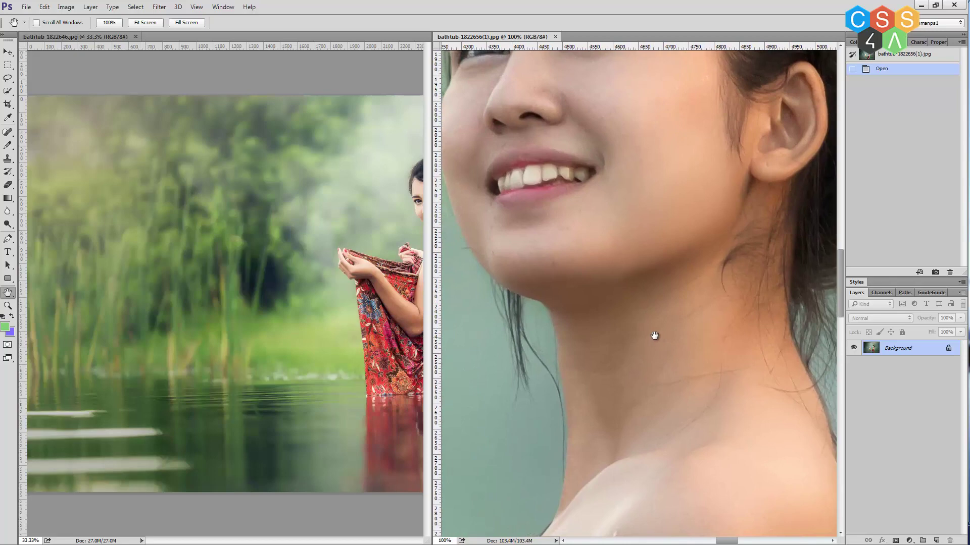
mouse_move(621, 276)
mouse_down()
mouse_move(653, 349)
mouse_move(682, 273)
mouse_up()
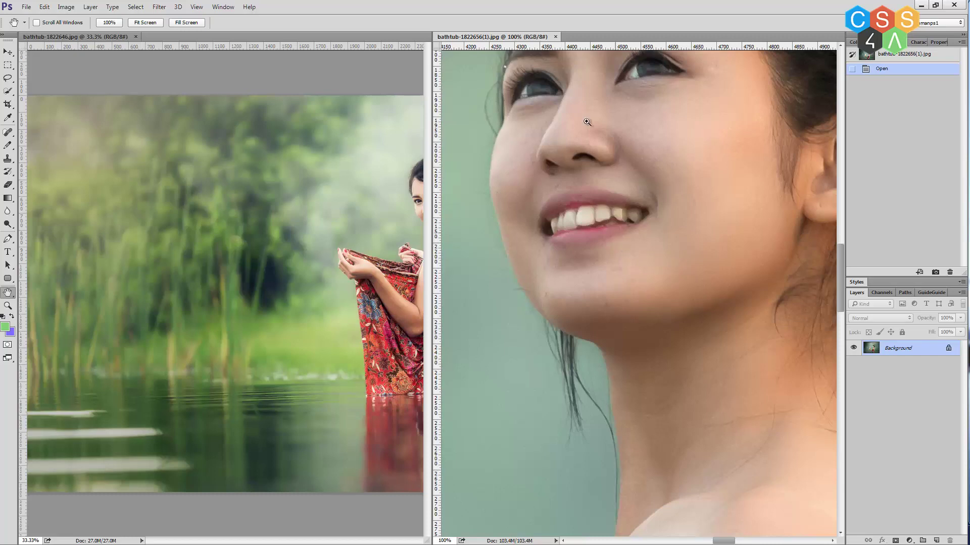
key(ctrl+0)
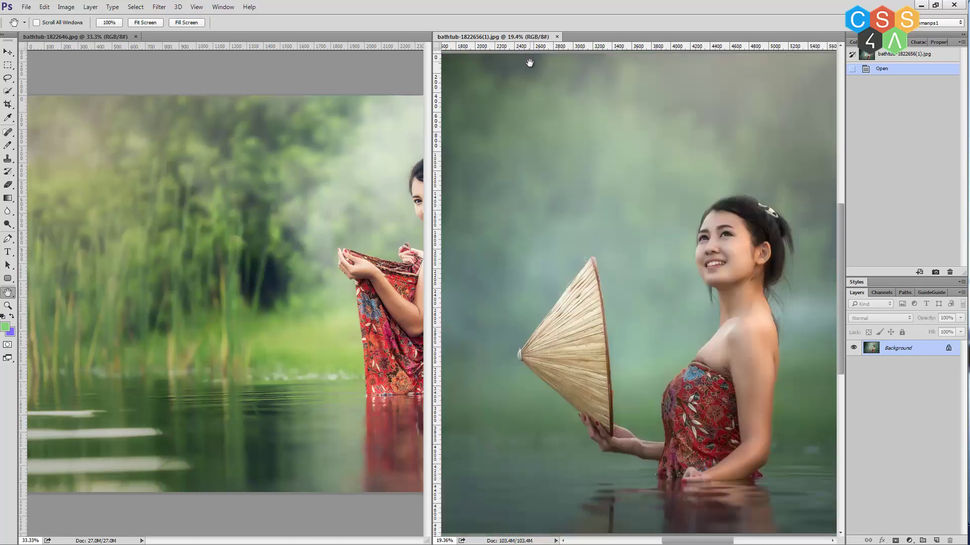
Zoom the left photo in on the woman, then pan both tiled photos together
click(113, 36)
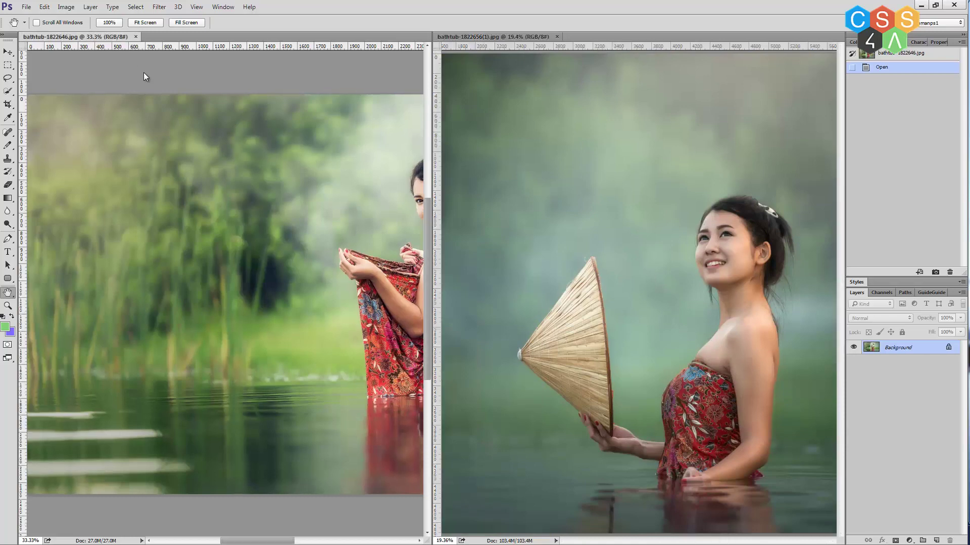
key(ctrl+0)
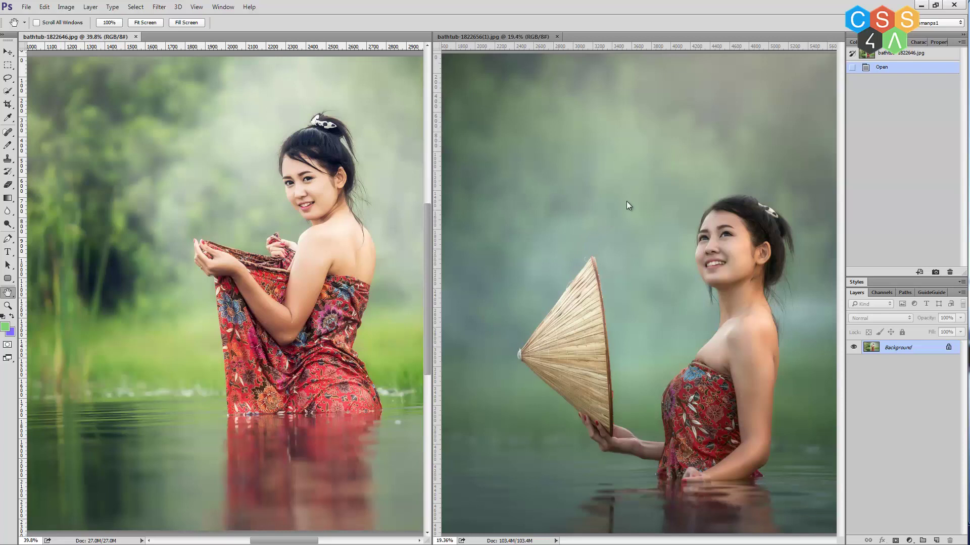
click(484, 35)
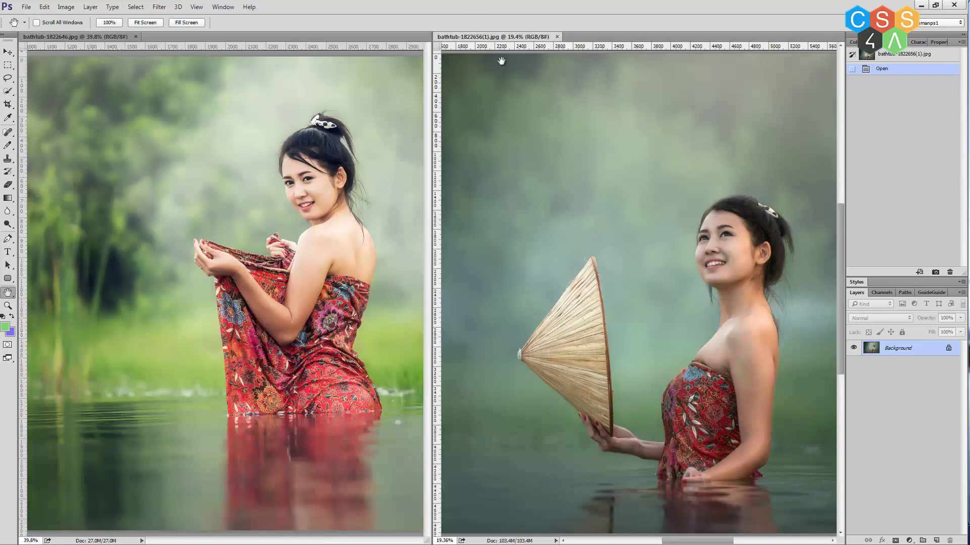
drag(696, 205, 691, 178)
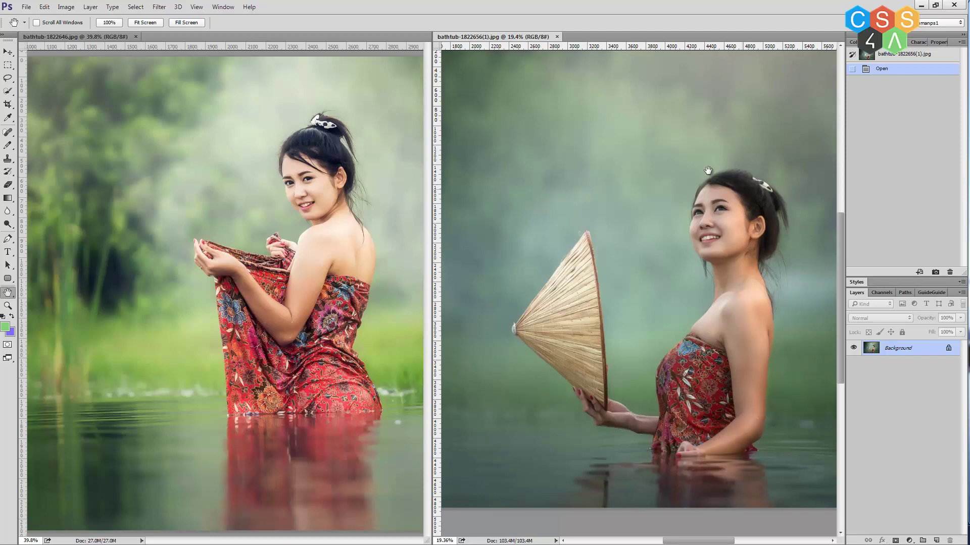
mouse_move(742, 189)
mouse_down()
mouse_move(682, 163)
mouse_move(723, 224)
mouse_up()
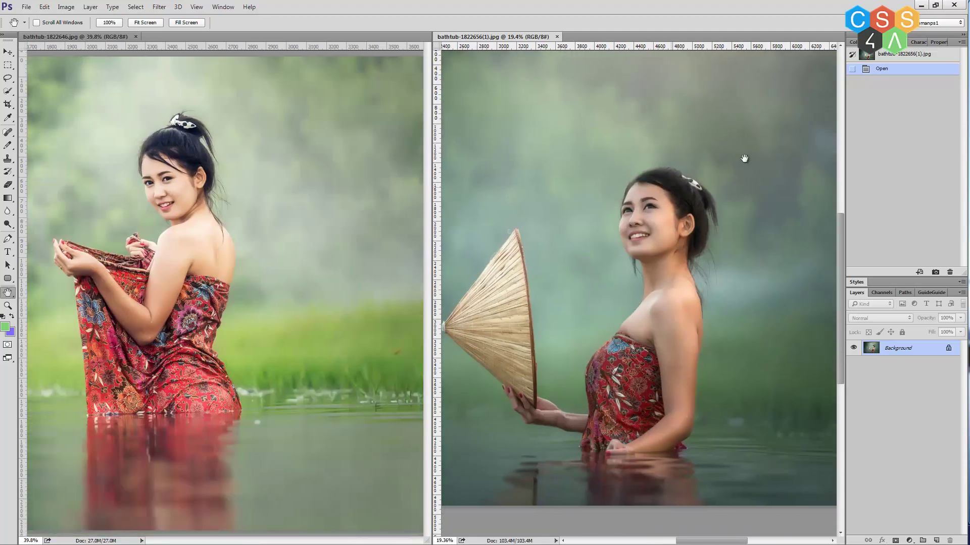
drag(745, 158, 810, 248)
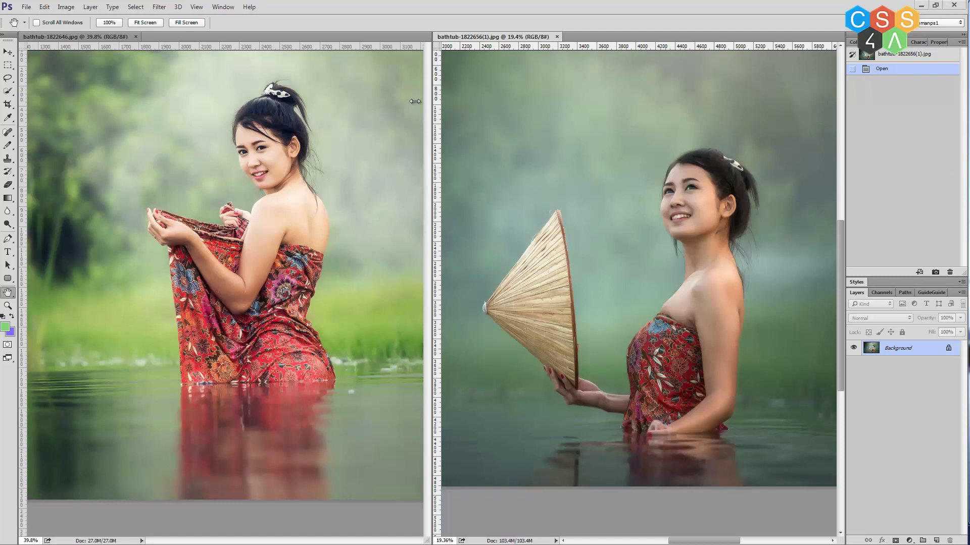
Use Window > Arrange > Consolidate All to Tabs to tab both river photos
click(223, 10)
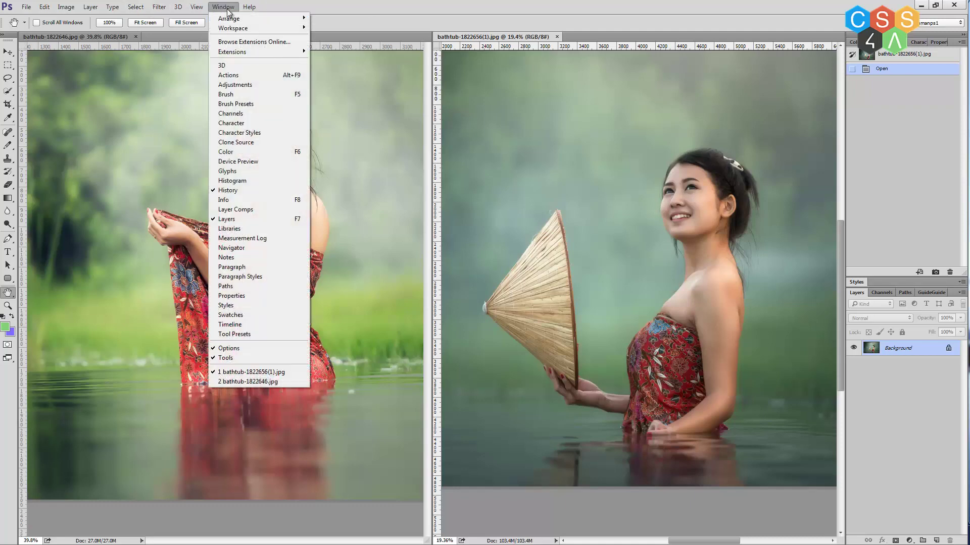
mouse_move(235, 18)
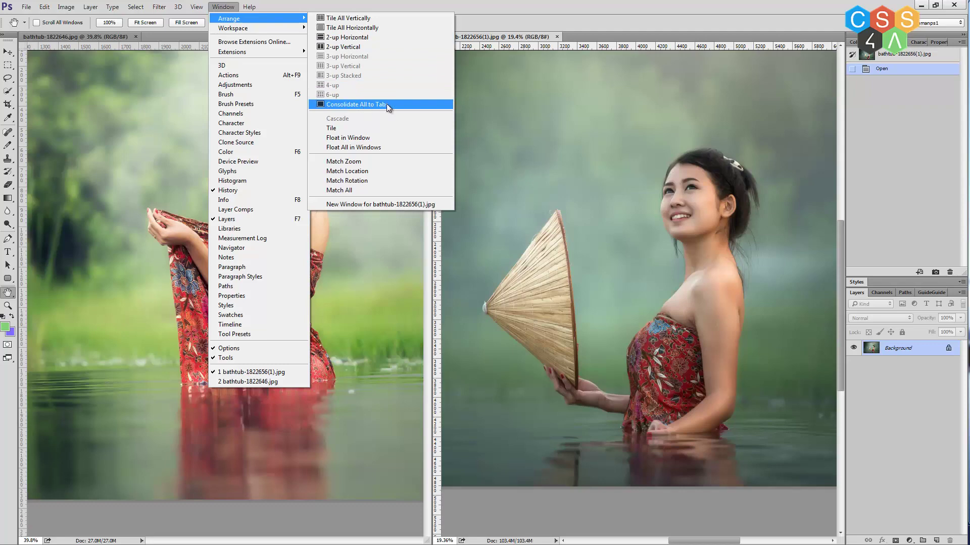
click(373, 105)
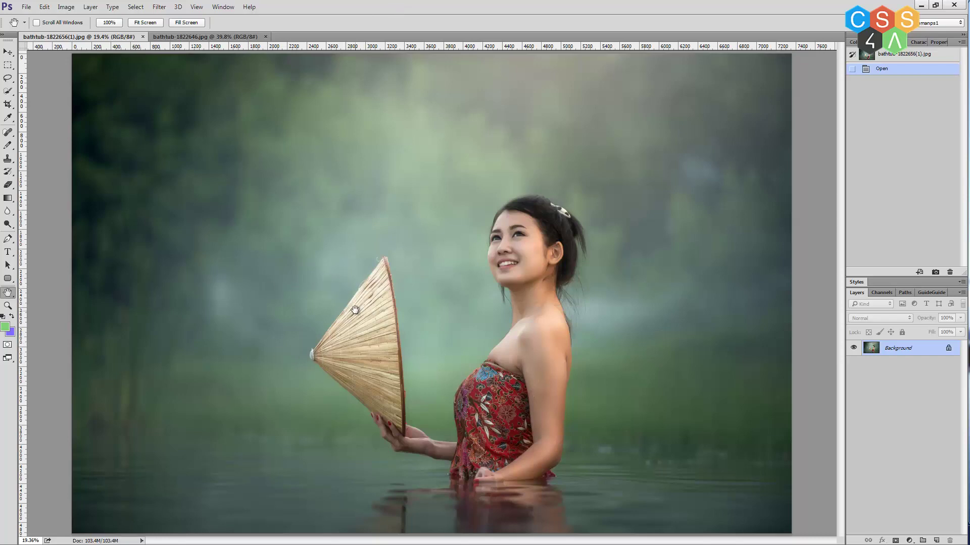
key(ctrl+1)
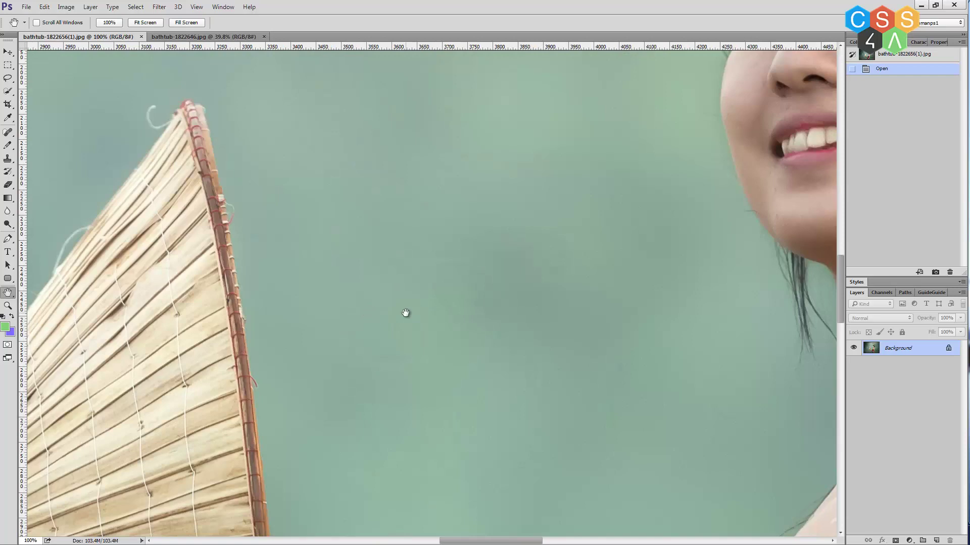
drag(435, 276, 167, 259)
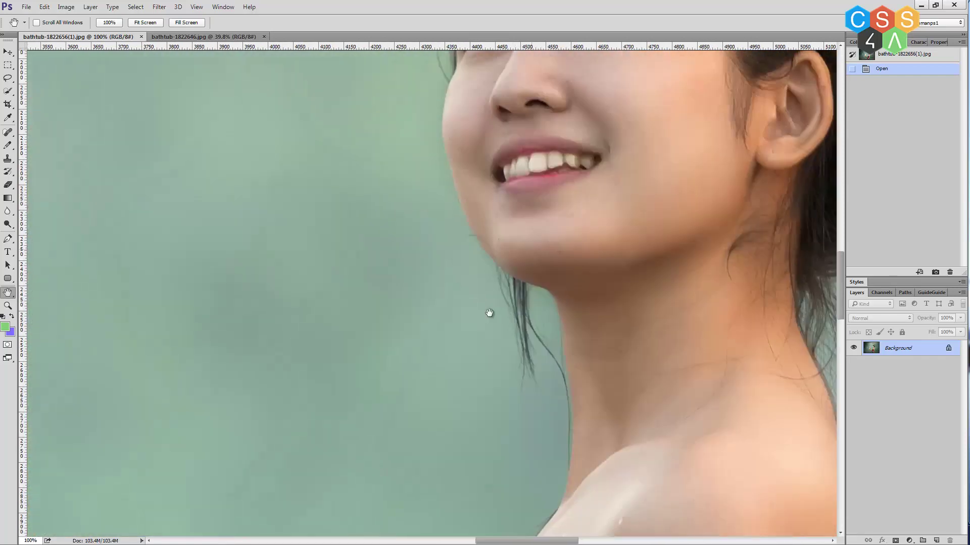
mouse_move(489, 313)
mouse_down()
mouse_move(325, 281)
mouse_move(476, 361)
mouse_move(493, 308)
mouse_move(523, 278)
mouse_up()
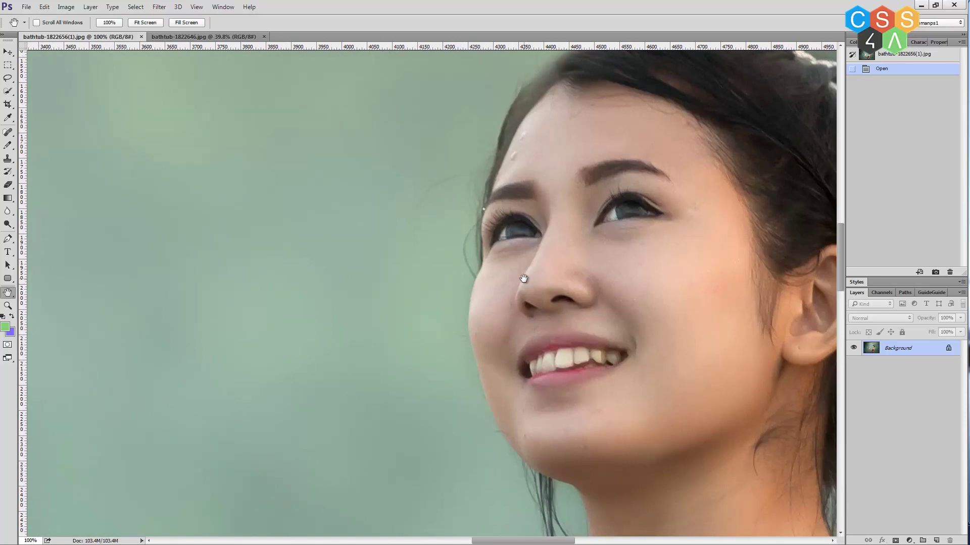
key(ctrl+0)
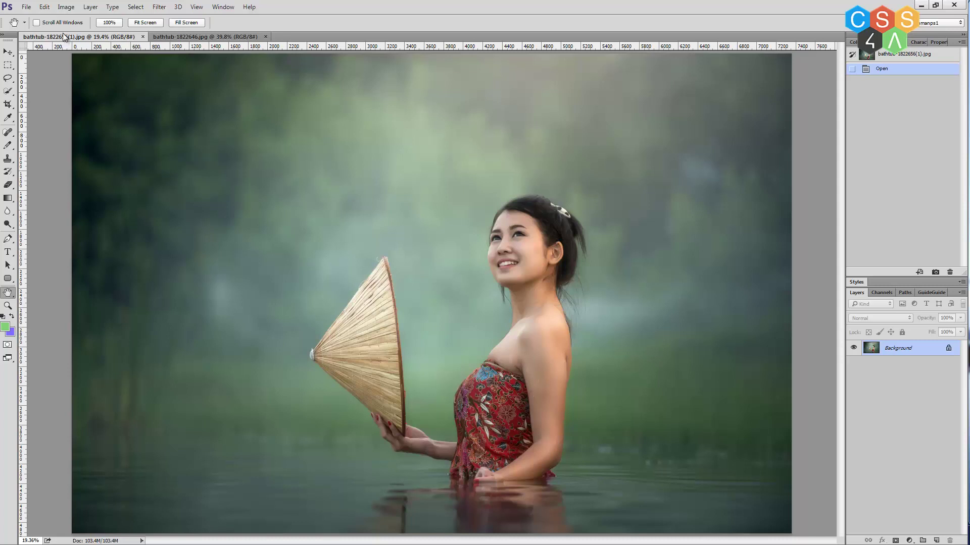
Turn on Overscroll in the Tools preferences and confirm with OK
click(45, 7)
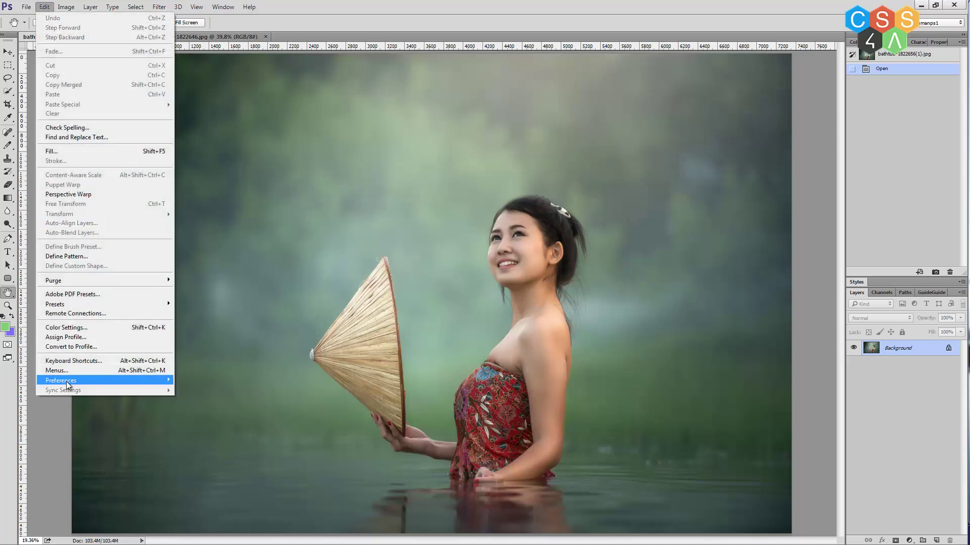
mouse_move(62, 380)
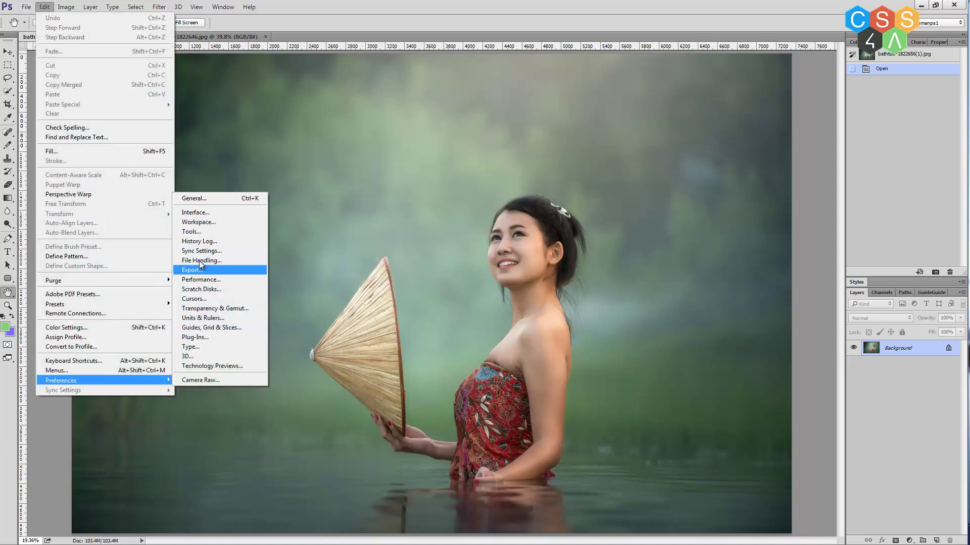
click(199, 231)
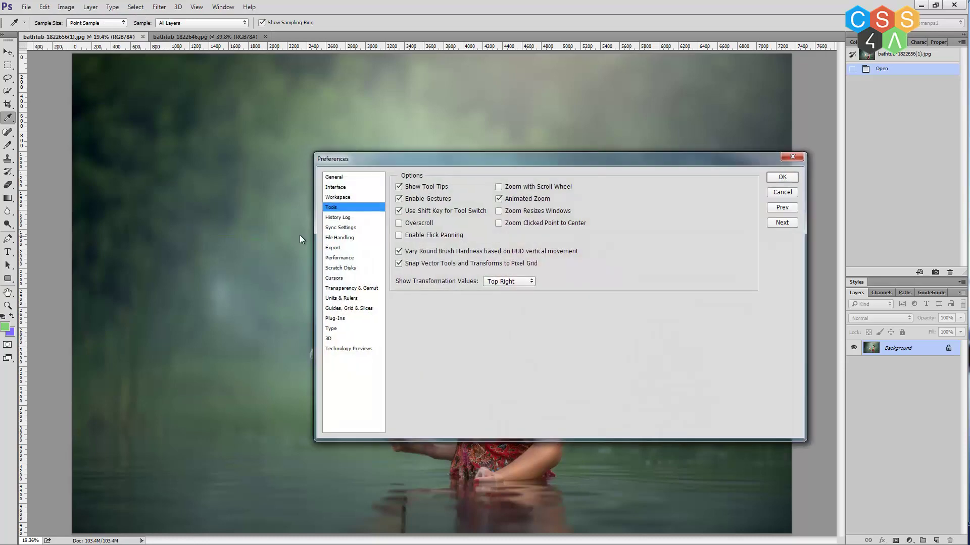
click(417, 226)
click(782, 177)
key(h)
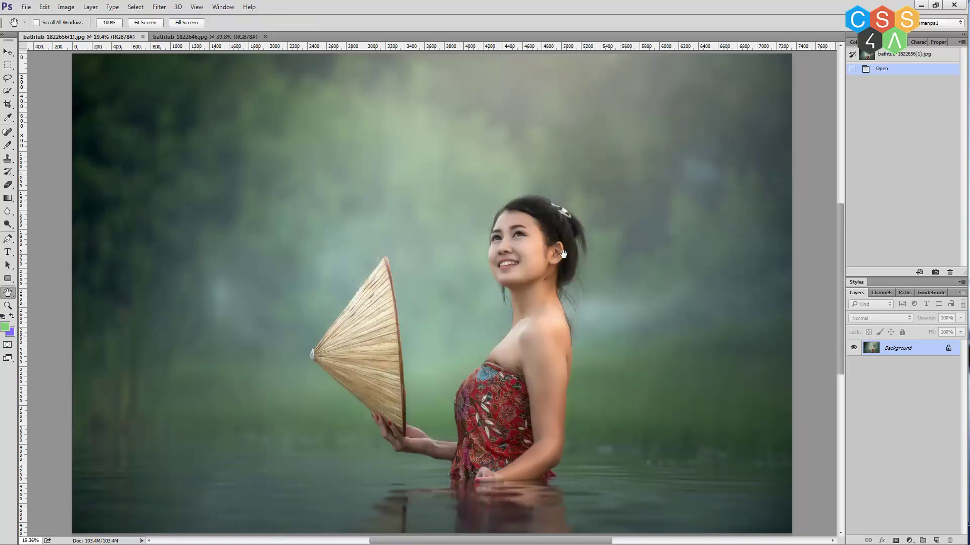
mouse_move(485, 264)
mouse_down()
mouse_move(401, 293)
mouse_move(475, 268)
mouse_move(611, 263)
mouse_up()
click(8, 52)
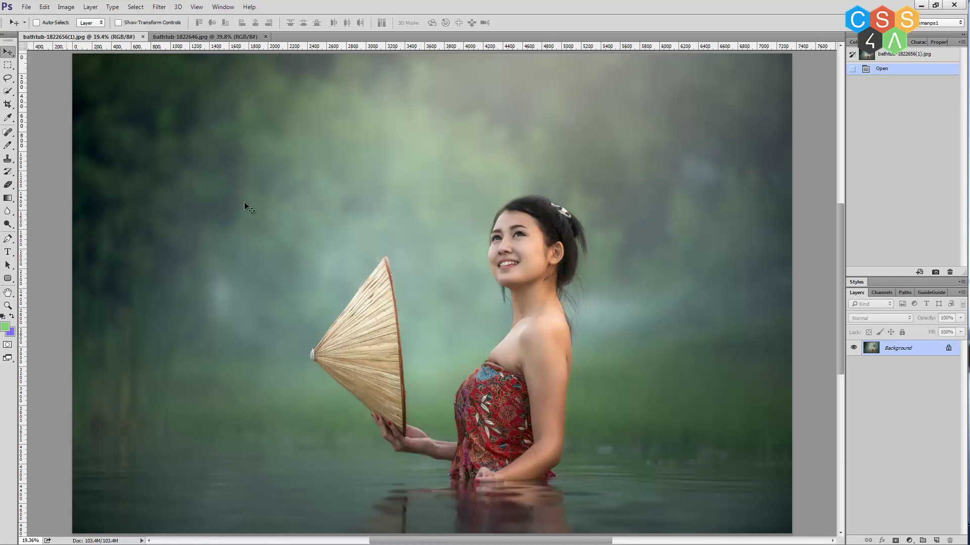
mouse_move(324, 233)
mouse_down()
mouse_move(361, 245)
mouse_move(327, 236)
mouse_up()
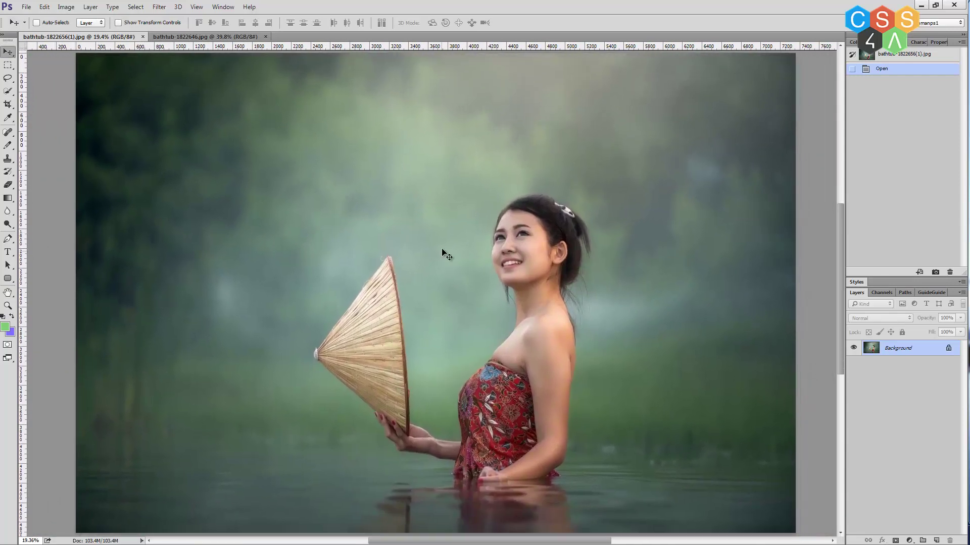
mouse_move(426, 236)
mouse_down()
mouse_move(380, 251)
mouse_move(461, 228)
mouse_move(418, 244)
mouse_up()
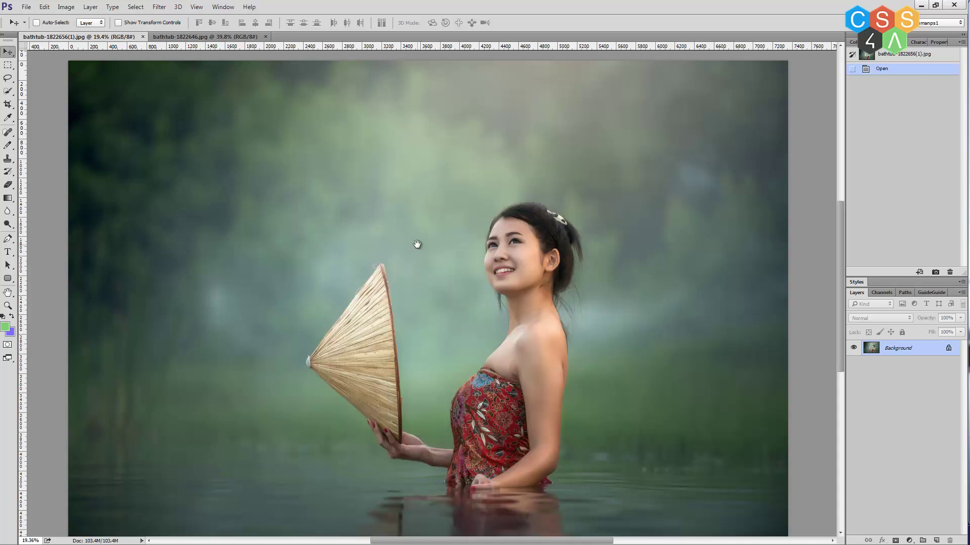
drag(415, 243, 424, 234)
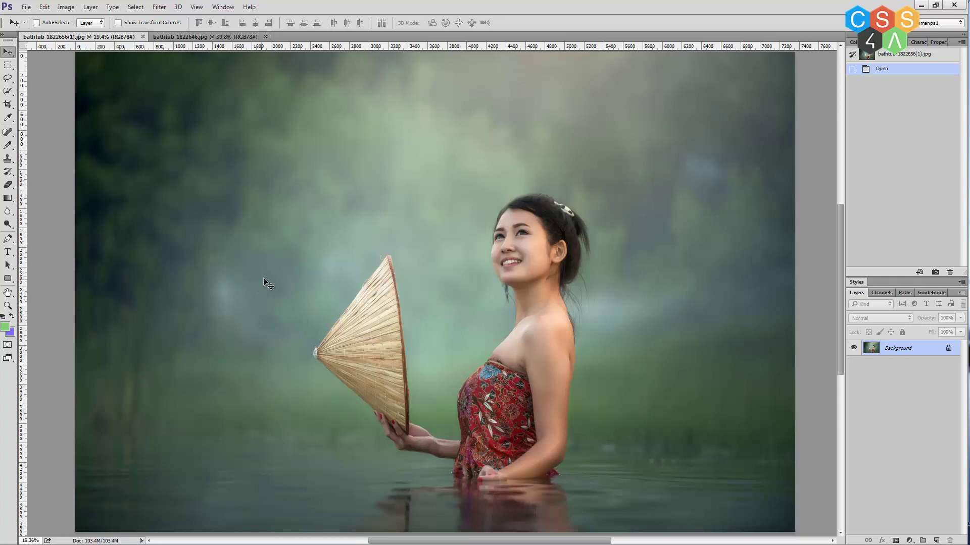
key(h)
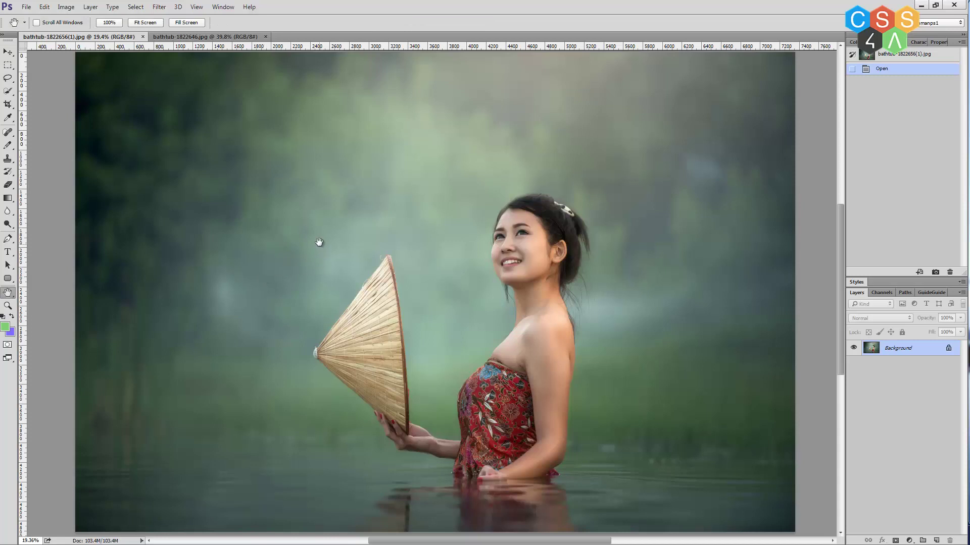
scroll(305, 164, up, 1)
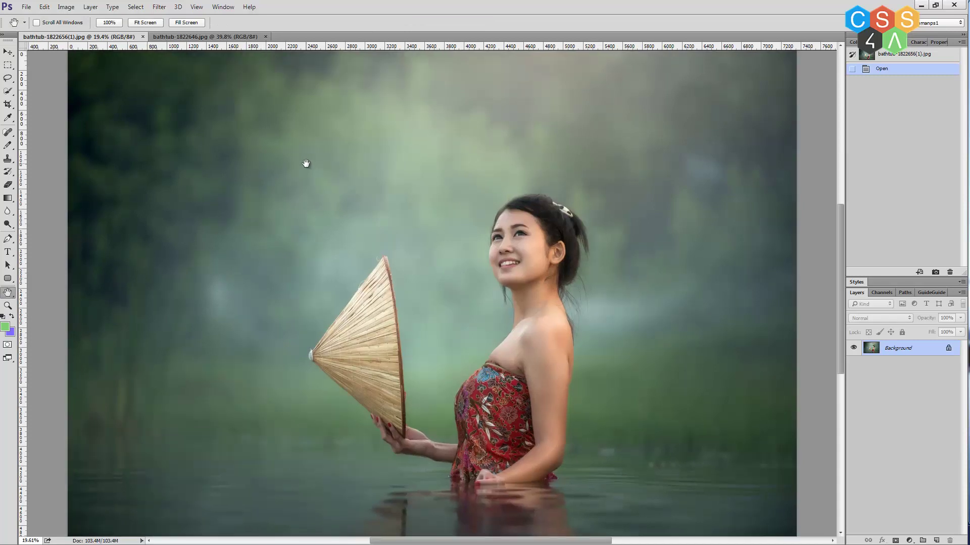
scroll(356, 192, down, 1)
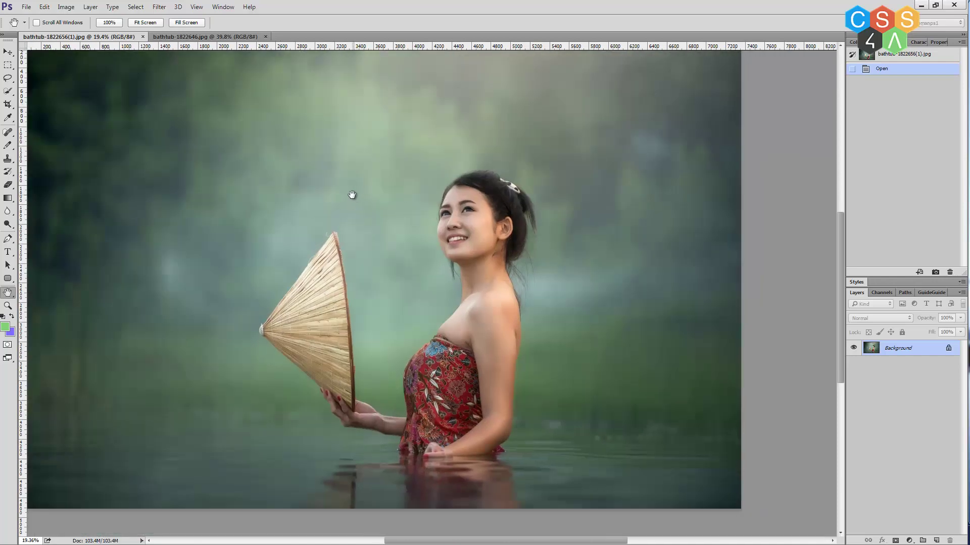
drag(359, 199, 388, 205)
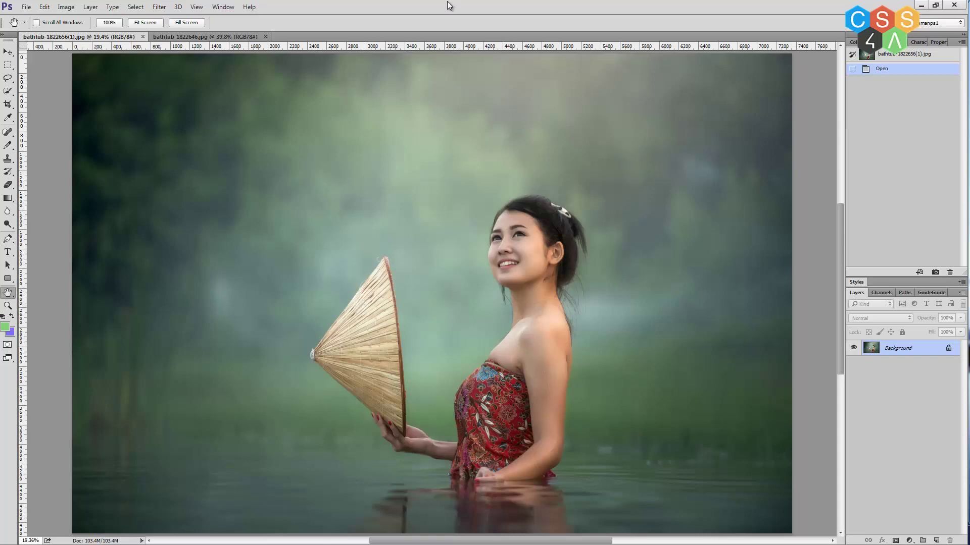
key(ctrl+1)
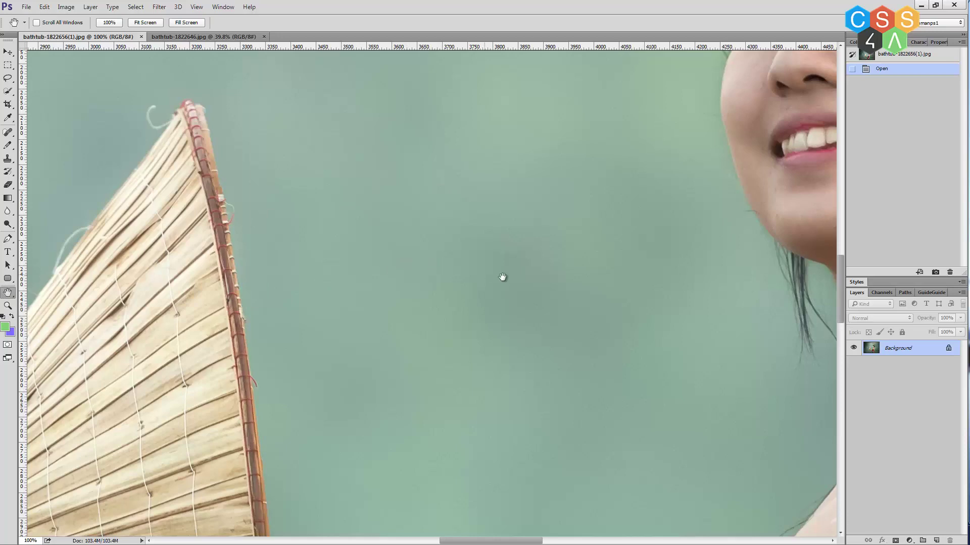
Use a bird's-eye zoom-out to land at 100% on the woman's straw hat
mouse_move(504, 275)
mouse_down()
mouse_move(443, 258)
mouse_move(479, 374)
mouse_up()
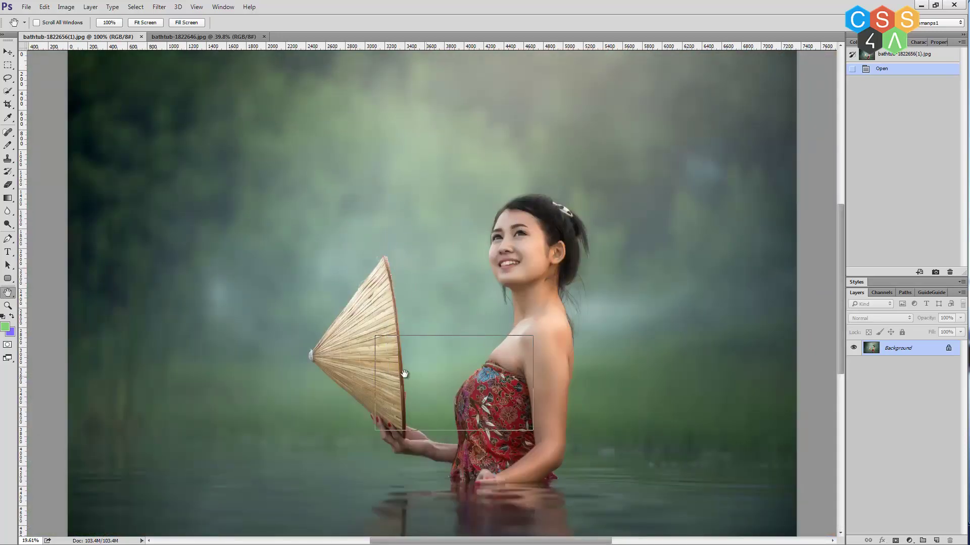
drag(478, 374, 403, 373)
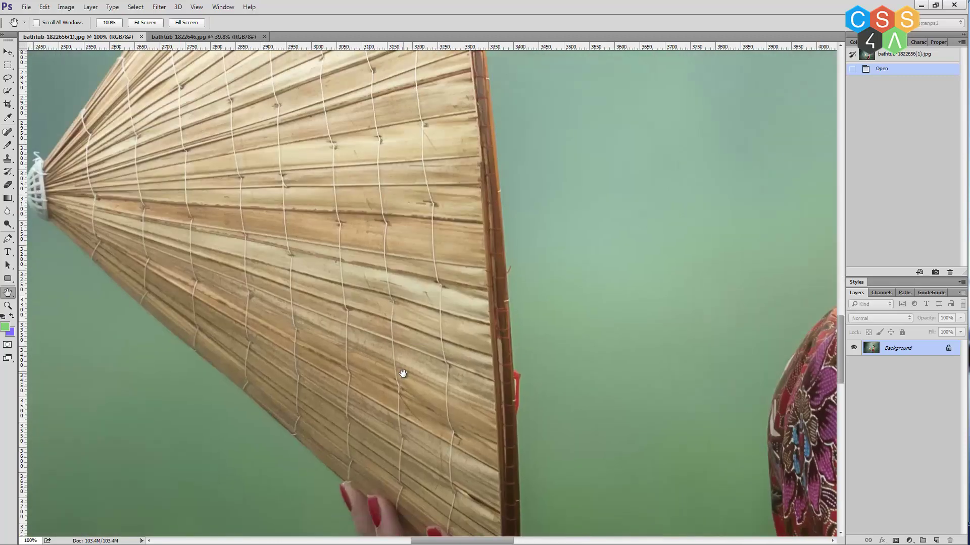